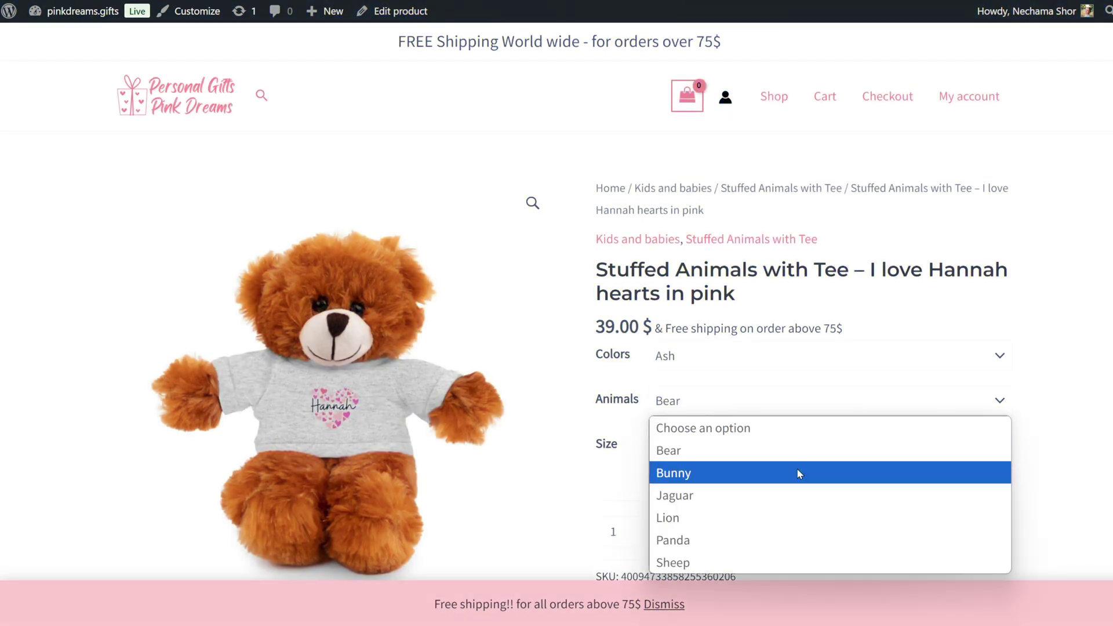
# - Select Bunny in the product's Animals dropdown, then go to Add New Plugin
pyautogui.click(798, 474)
pyautogui.click(763, 402)
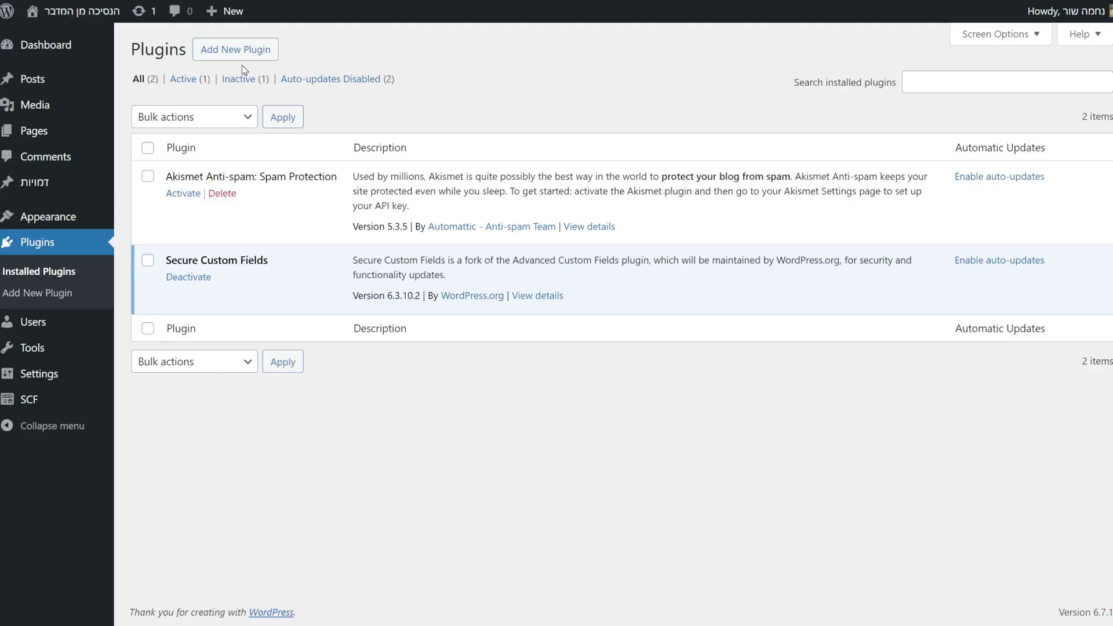
pyautogui.click(242, 50)
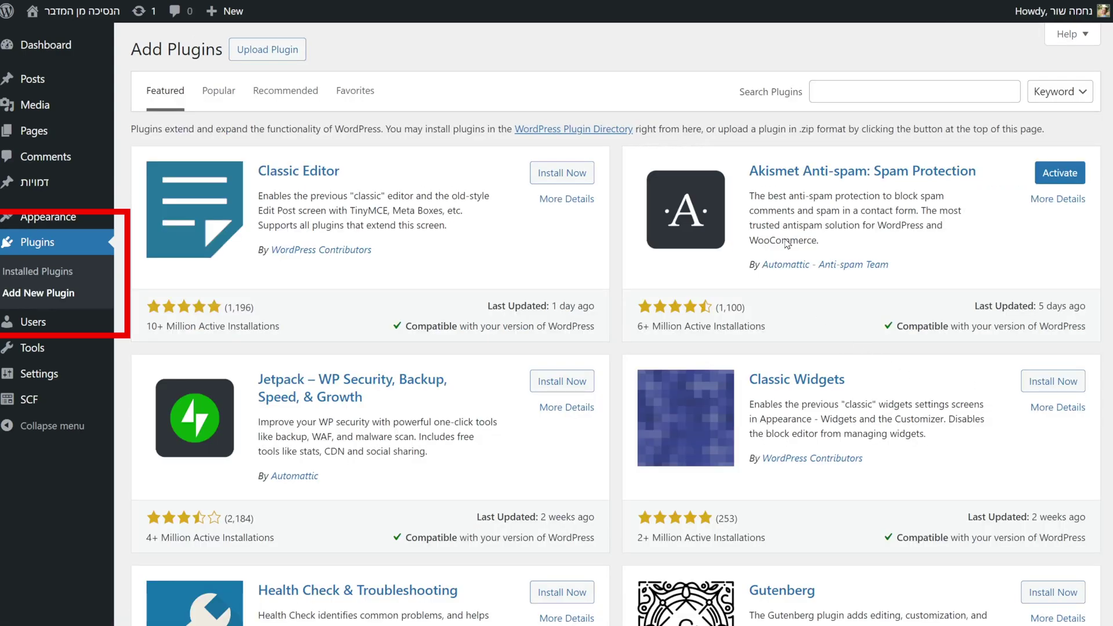
# - Search the plugin directory for woocommerce, then install and activate WooCommerce
pyautogui.click(850, 95)
pyautogui.write('woocommerce')
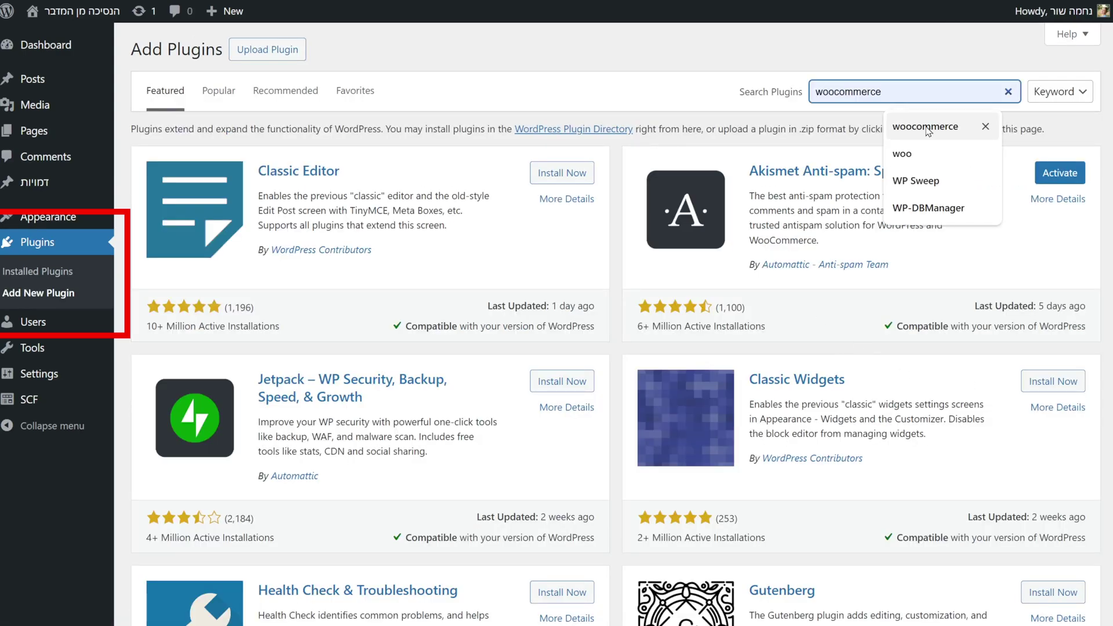
pyautogui.click(926, 126)
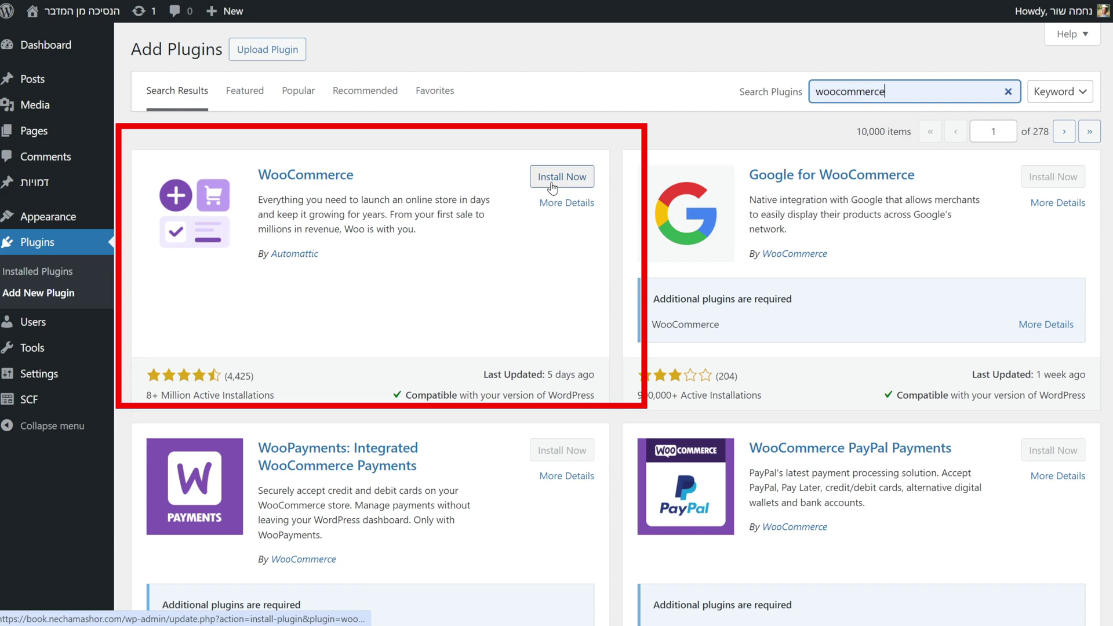
pyautogui.click(552, 185)
pyautogui.click(591, 183)
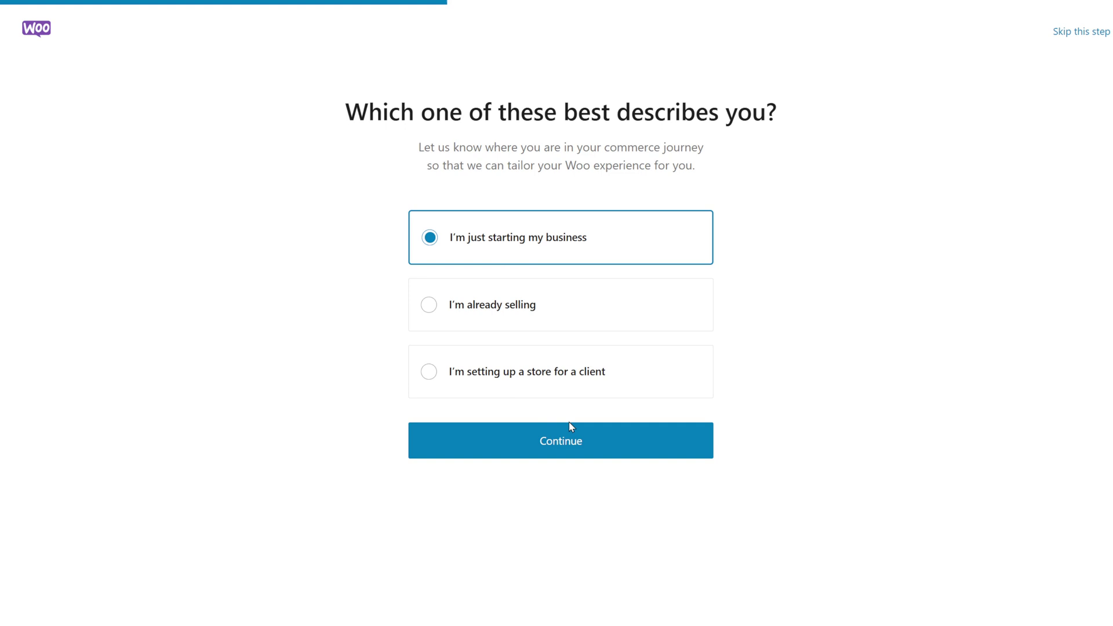
# - Set up as a new business, enter the store name, and choose Clothing and accessories as the industry
pyautogui.click(570, 429)
pyautogui.write('s')
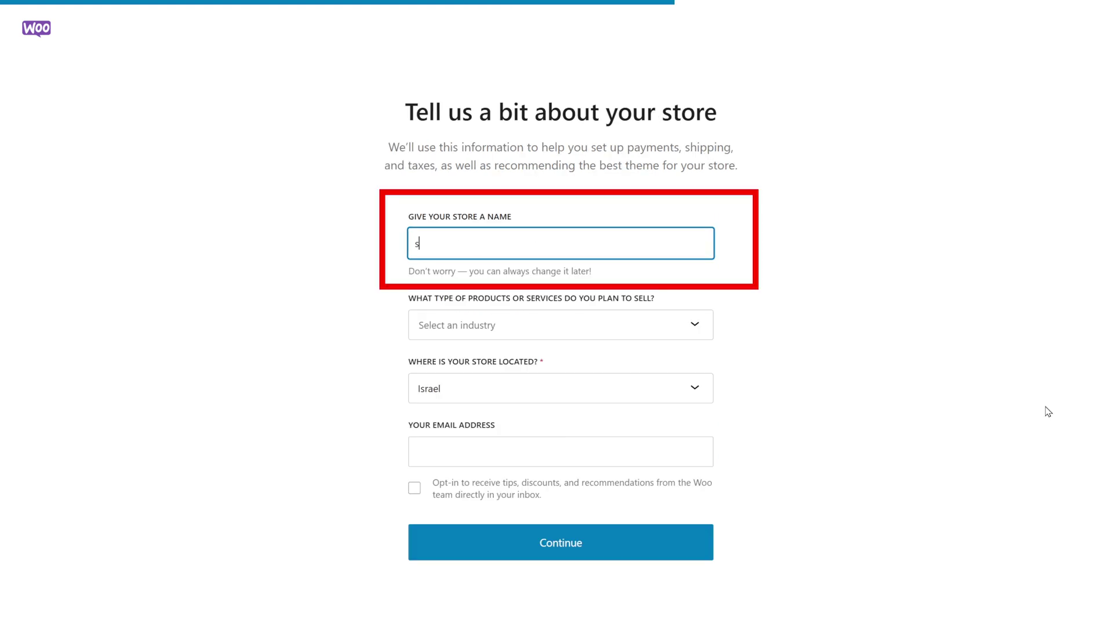
pyautogui.write('tore name')
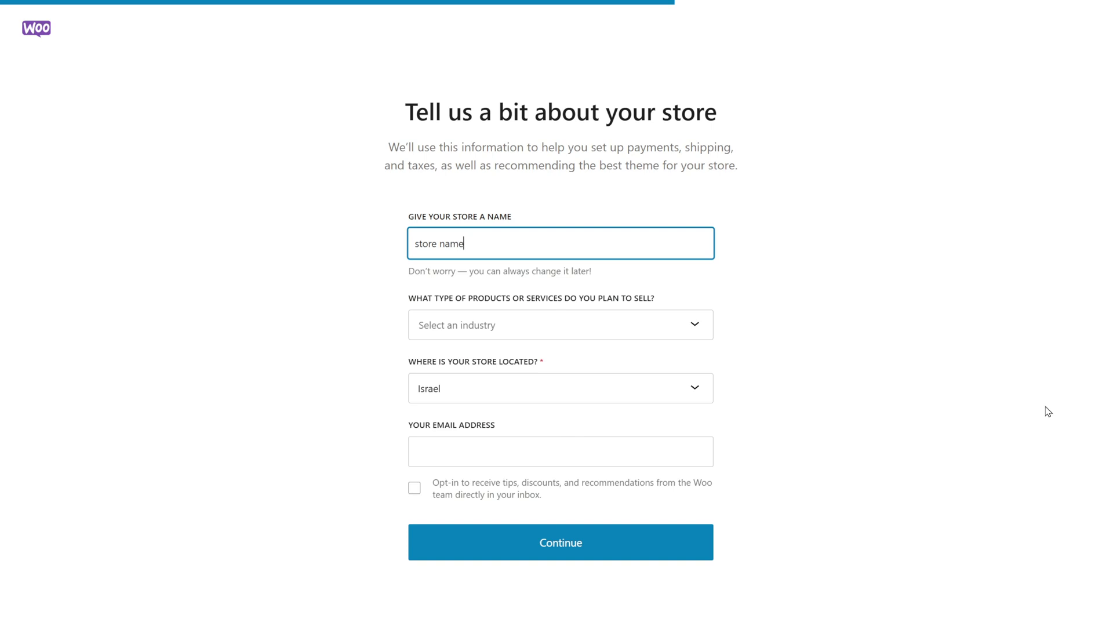
pyautogui.click(711, 325)
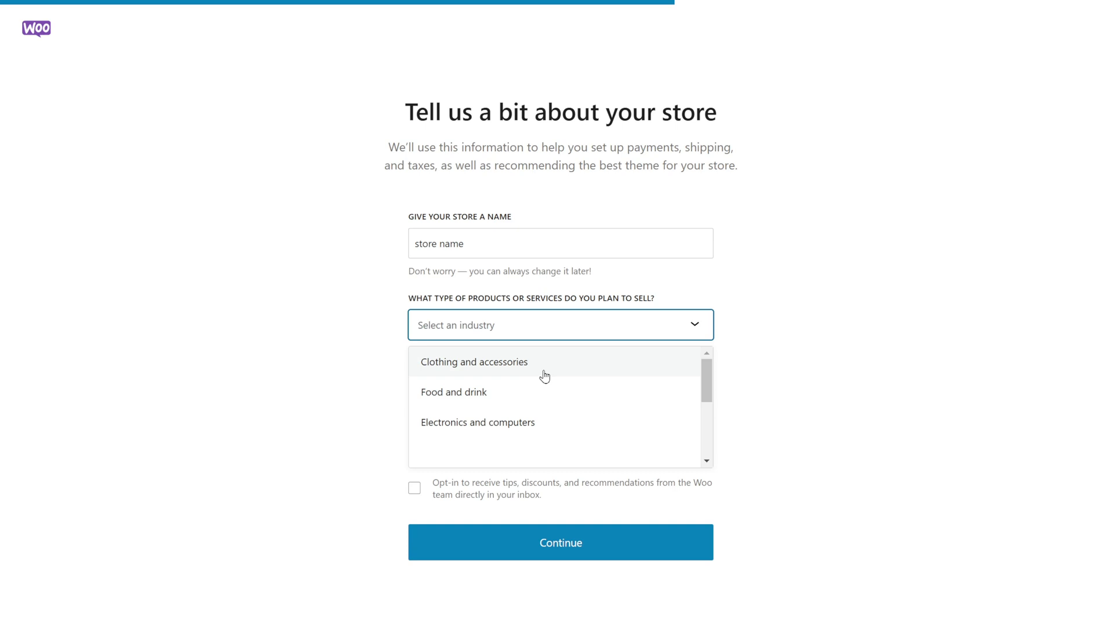
pyautogui.scroll(-2, 545, 374)
pyautogui.scroll(-2, 554, 390)
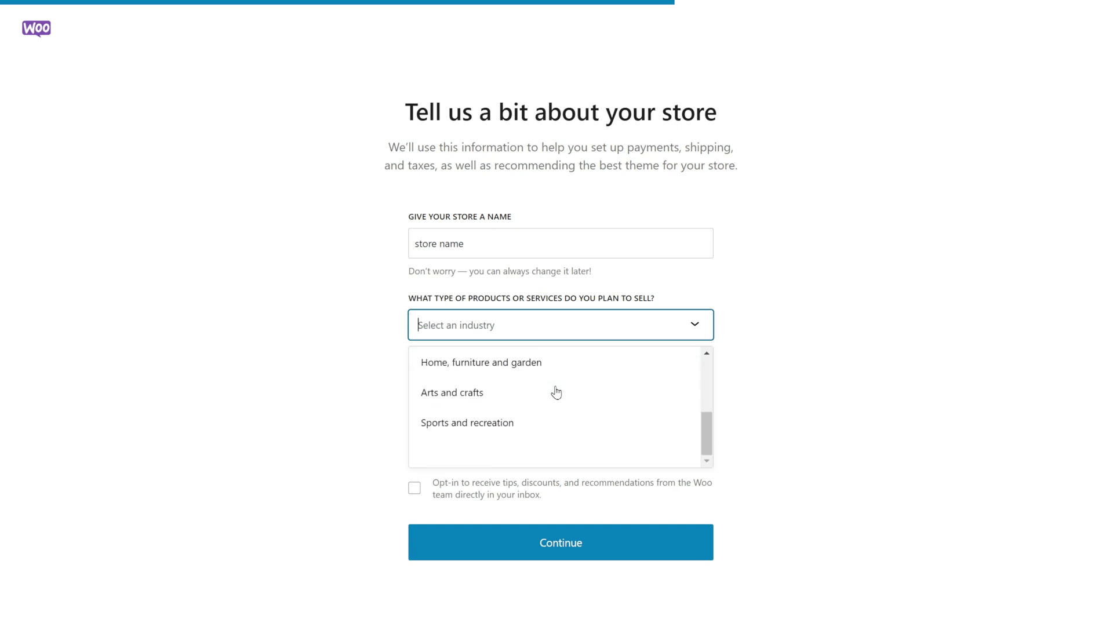
pyautogui.scroll(4, 555, 392)
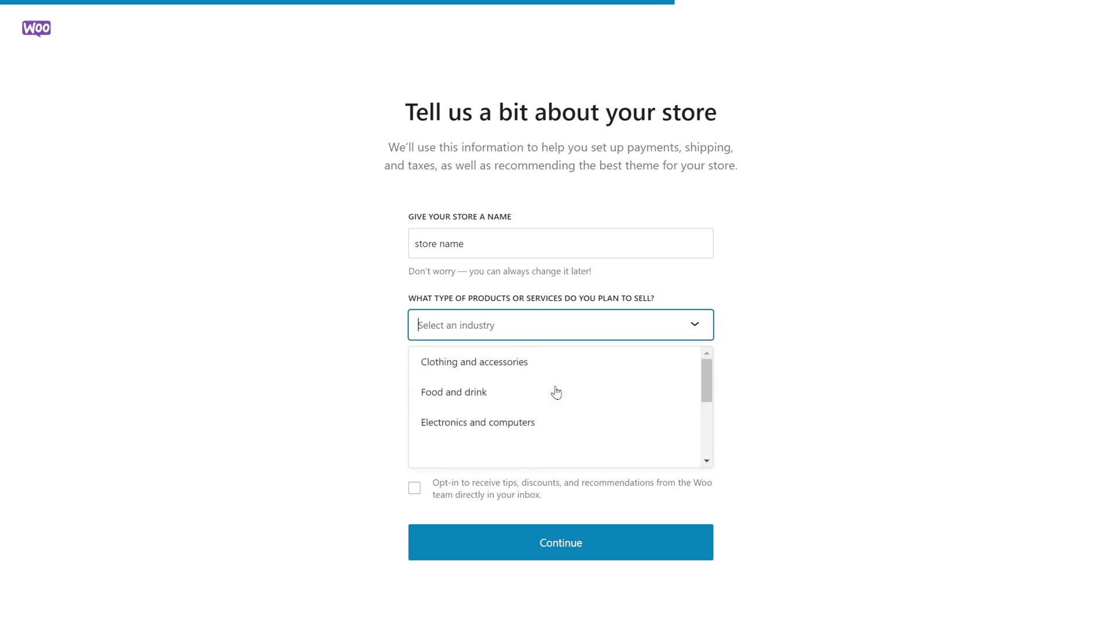
pyautogui.click(542, 363)
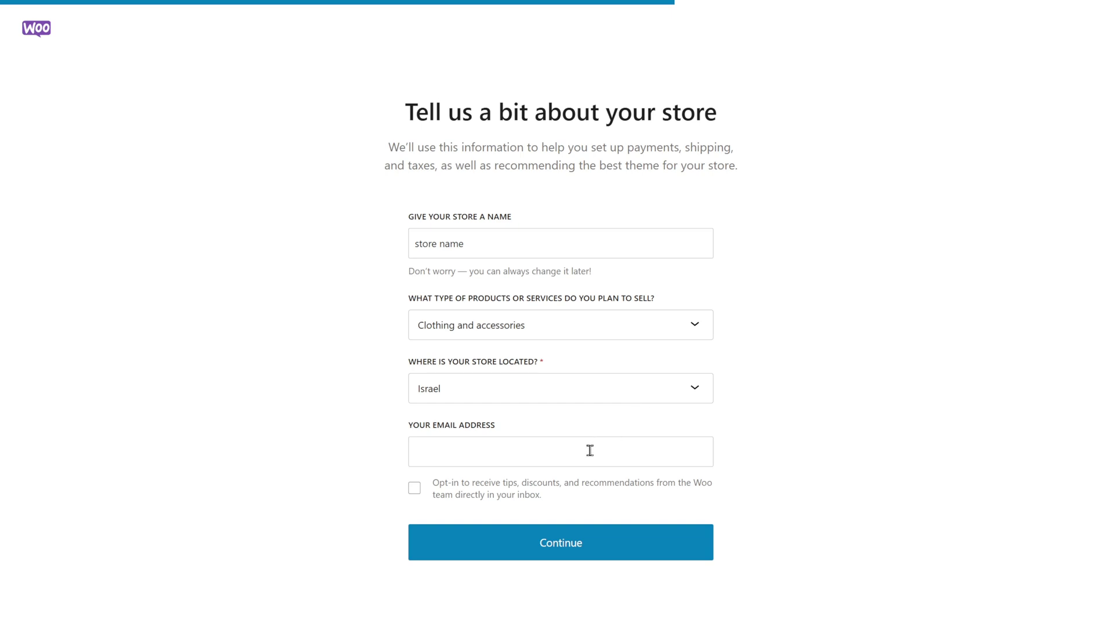
pyautogui.click(585, 542)
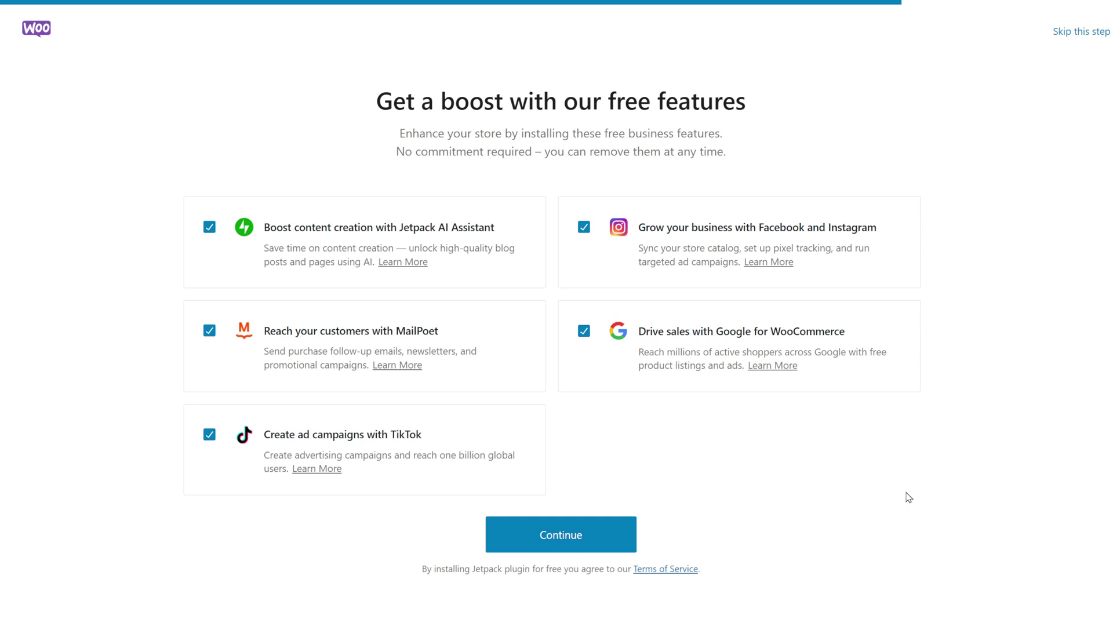
# - Skip Google, Facebook & Instagram, Jetpack AI, MailPoet and TikTok extras and finish setup
pyautogui.click(584, 331)
pyautogui.click(584, 227)
pyautogui.click(210, 227)
pyautogui.click(209, 331)
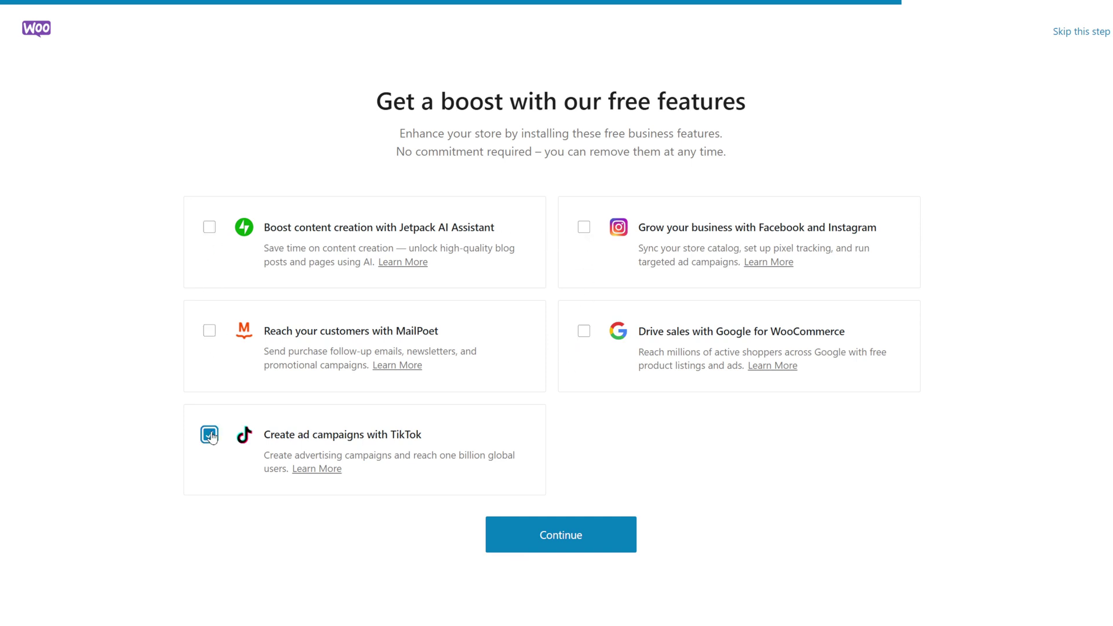
pyautogui.click(209, 435)
pyautogui.click(614, 540)
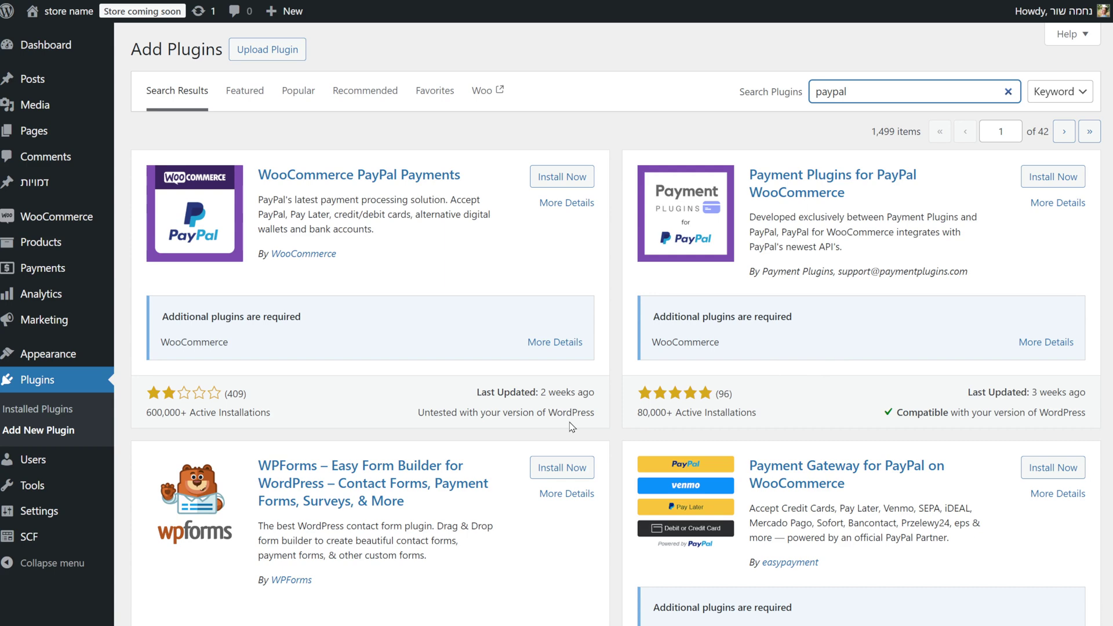
# - Install and activate the WooCommerce PayPal Payments plugin
pyautogui.click(575, 178)
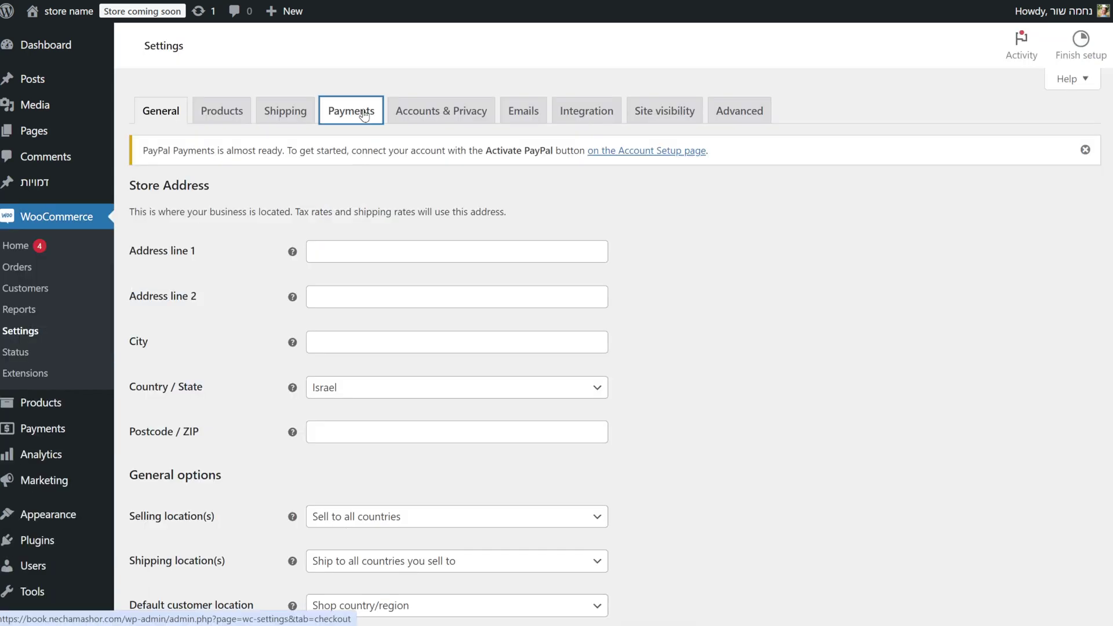
pyautogui.click(359, 112)
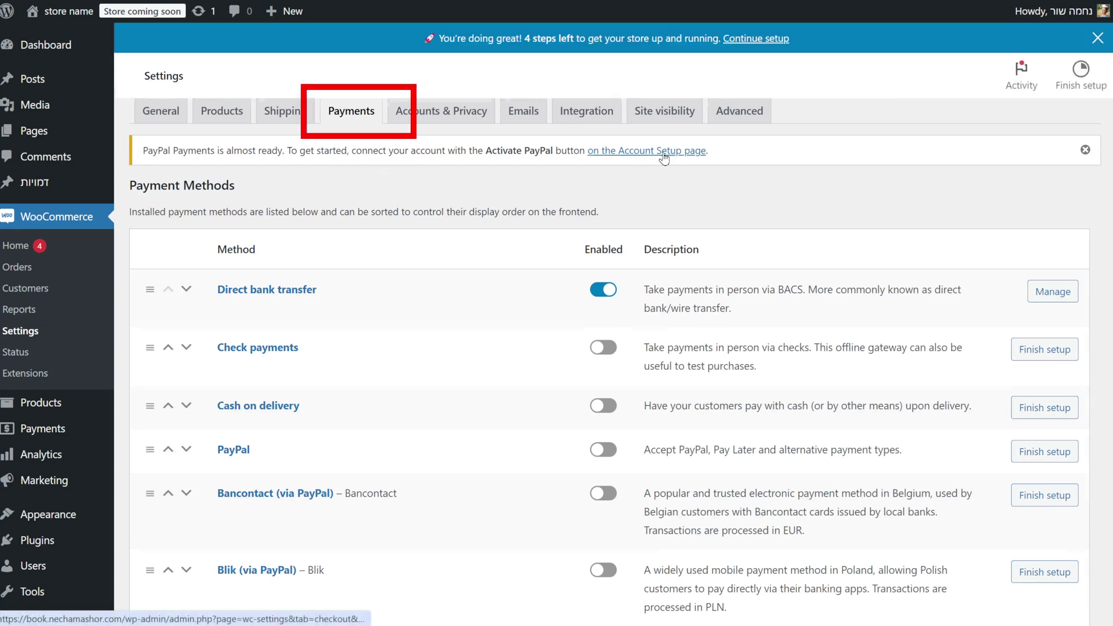
# - Connect a PayPal account from the PayPal account setup page and log in
pyautogui.click(661, 184)
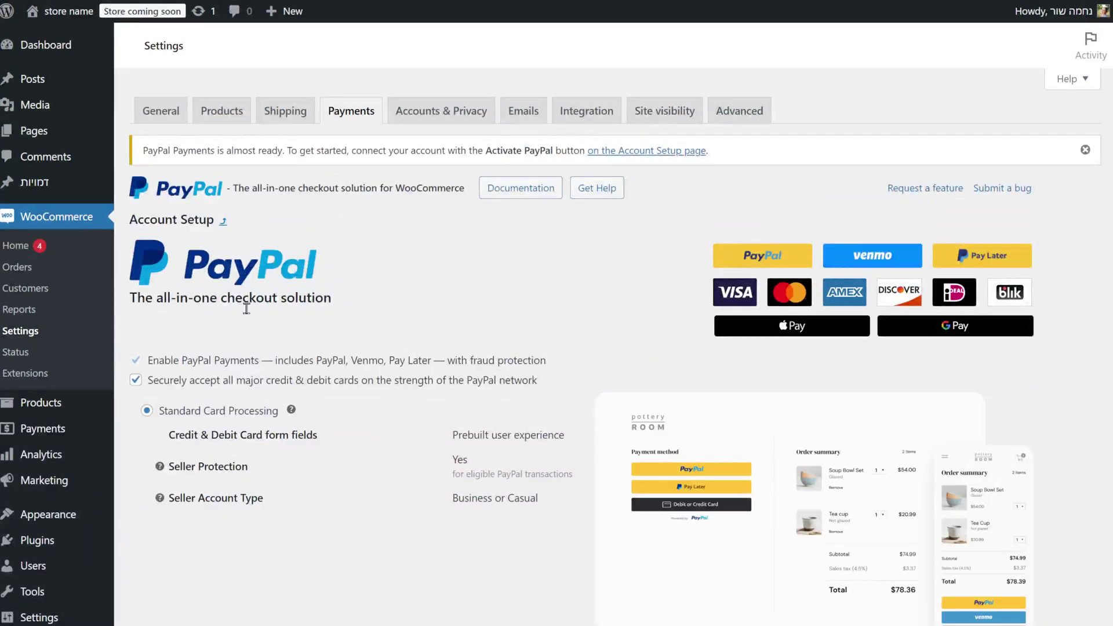
pyautogui.scroll(-4, 370, 405)
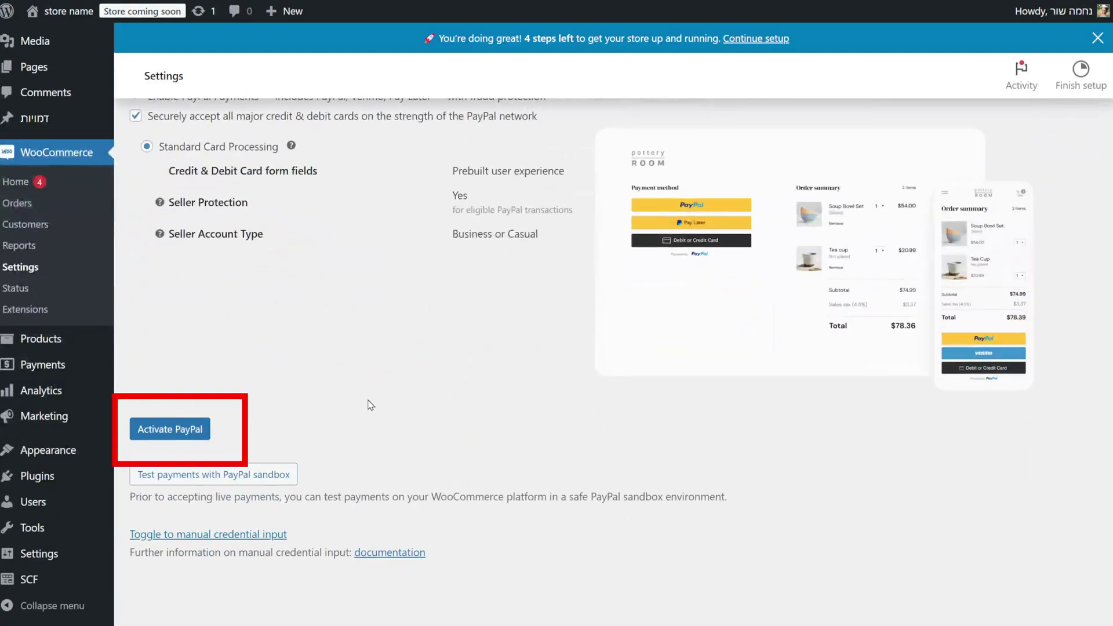
pyautogui.scroll(-1, 368, 405)
pyautogui.click(191, 399)
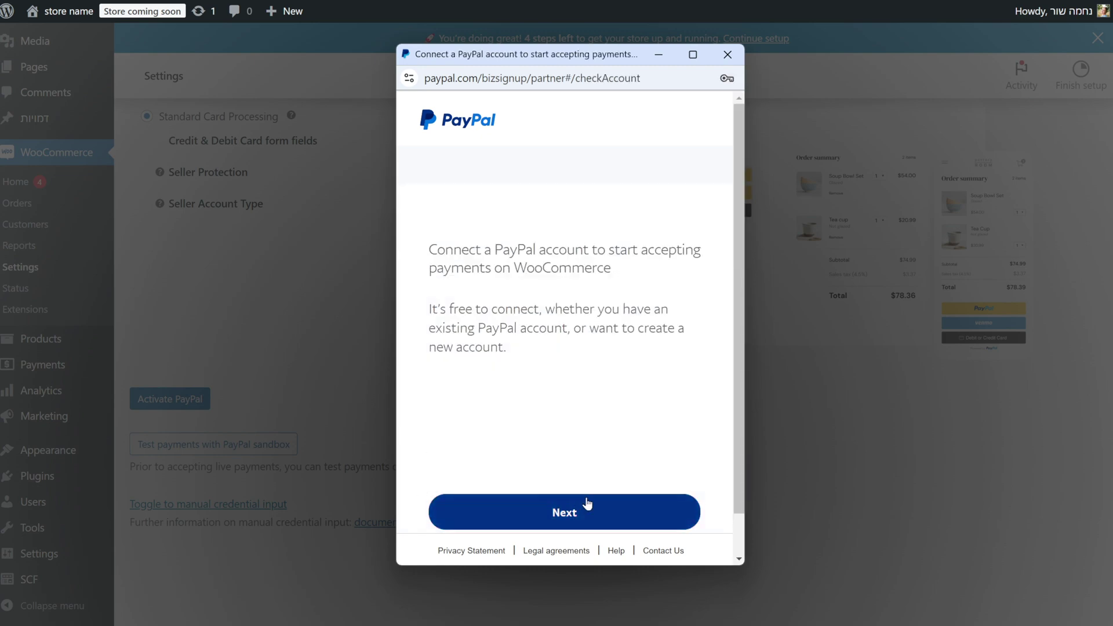
pyautogui.click(634, 514)
pyautogui.click(599, 364)
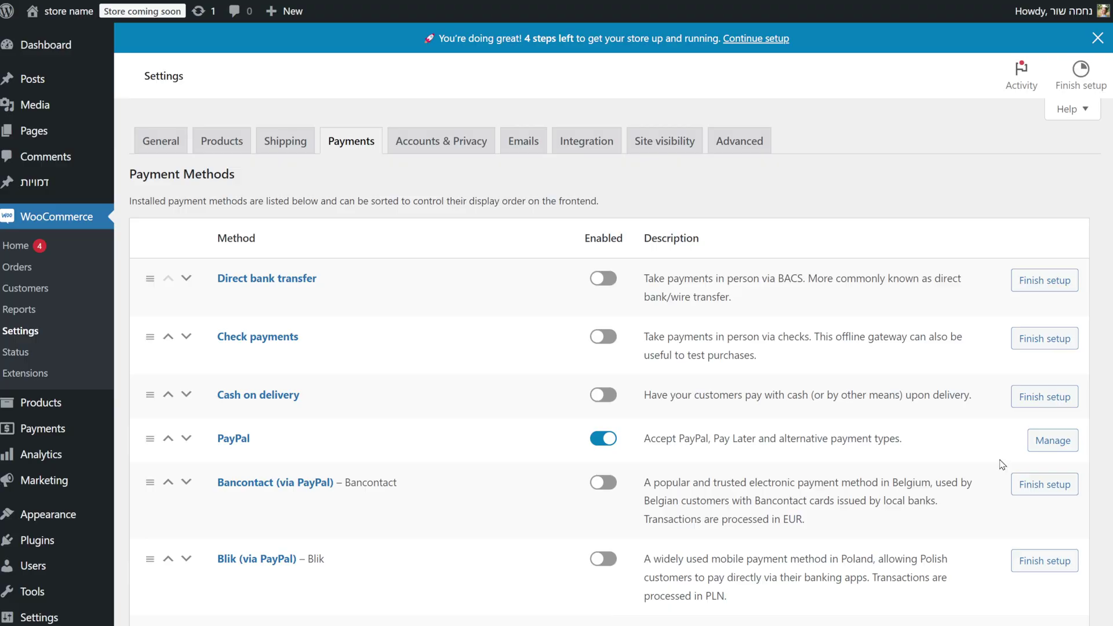
# - Scroll through the printify plugin search results, with Printify for WooCommerce listed first
pyautogui.scroll(-5, 703, 489)
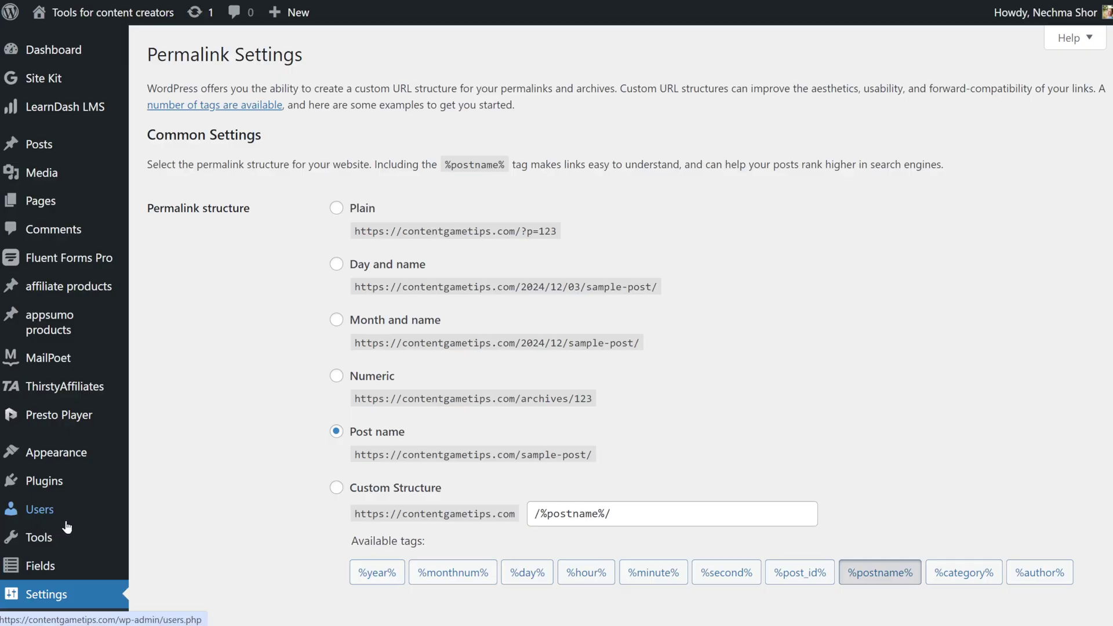
pyautogui.scroll(-1, 268, 485)
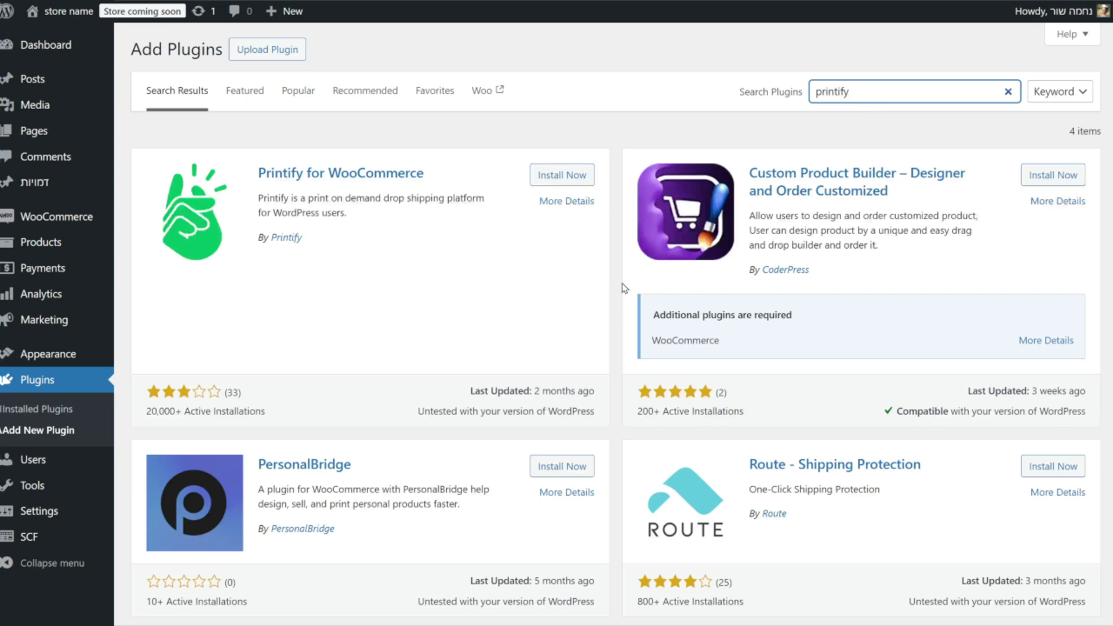
# - Install the Printify for WooCommerce plugin
pyautogui.click(575, 175)
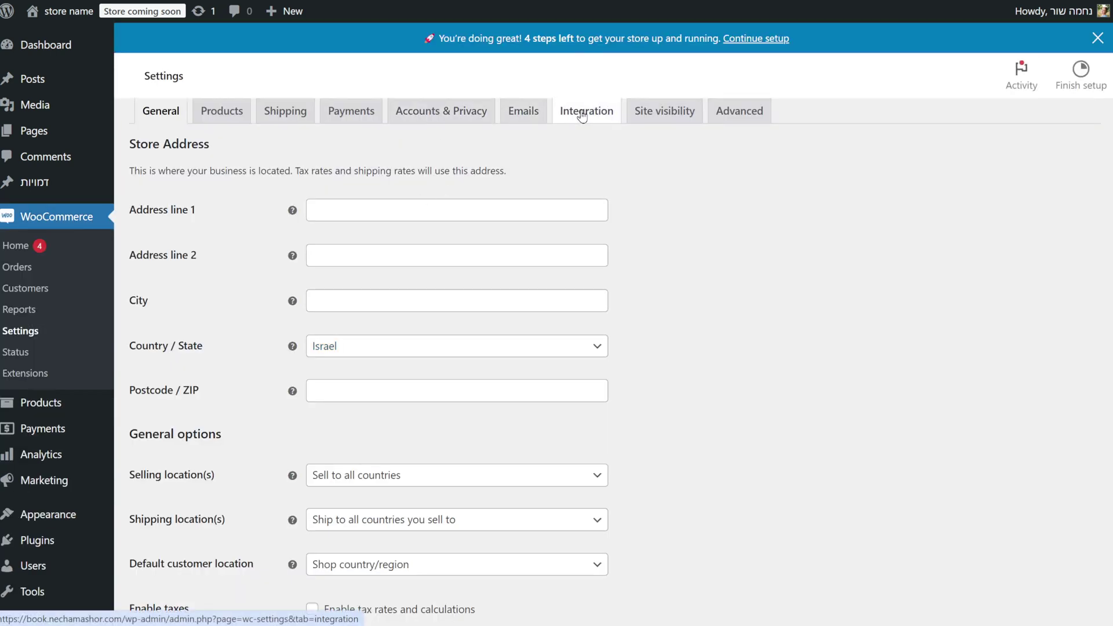
# - Go from WooCommerce Products and Shipping settings to the Printify Shipping settings
pyautogui.click(582, 117)
pyautogui.click(226, 146)
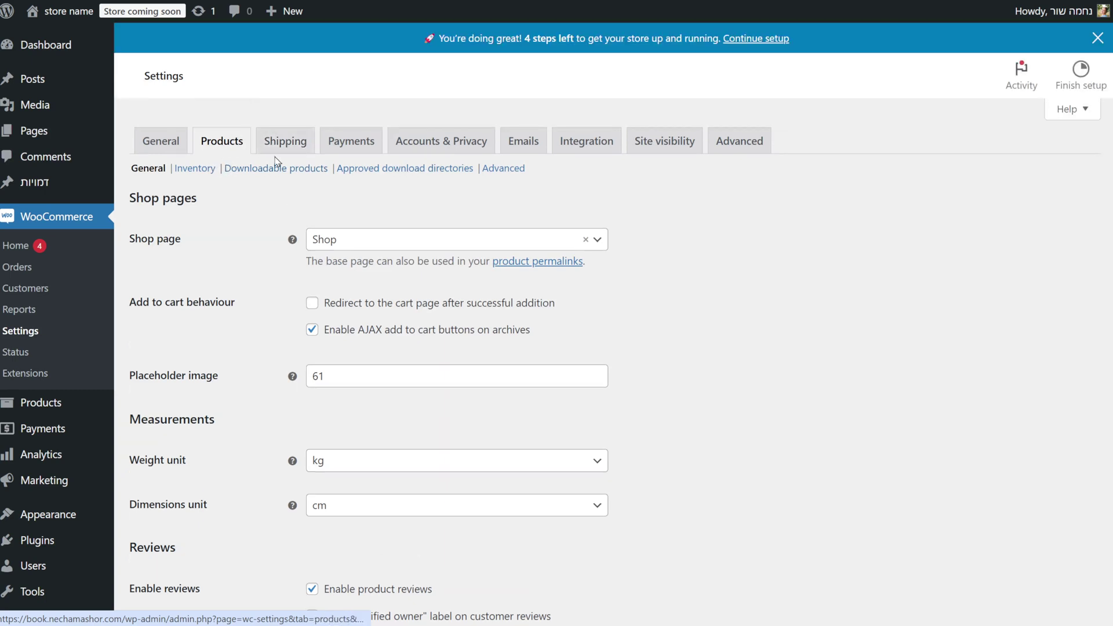
pyautogui.click(271, 148)
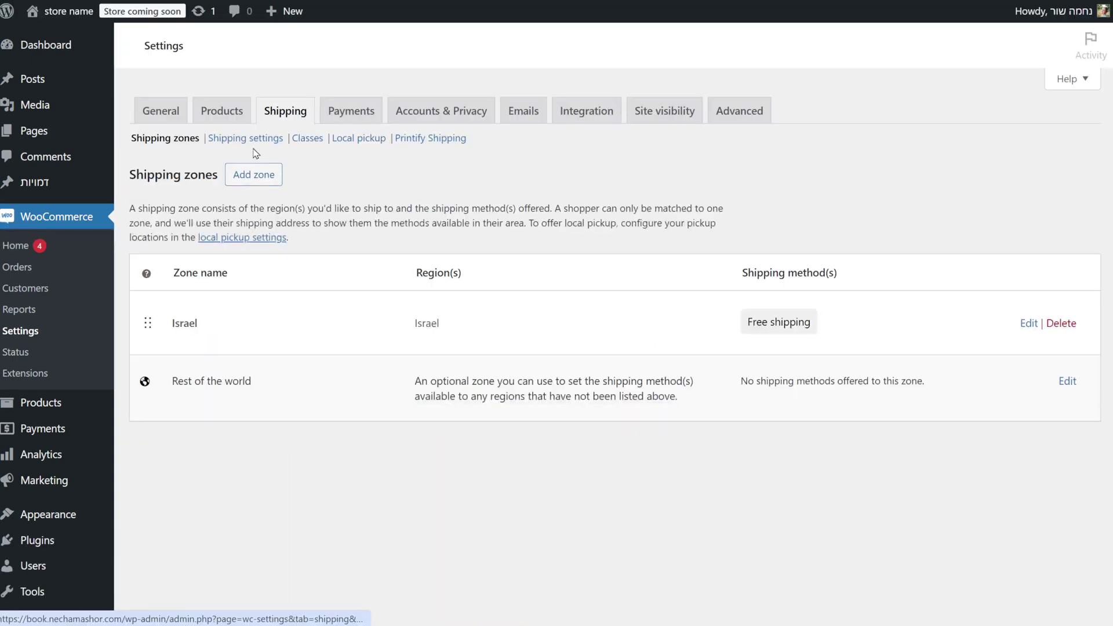
pyautogui.click(431, 139)
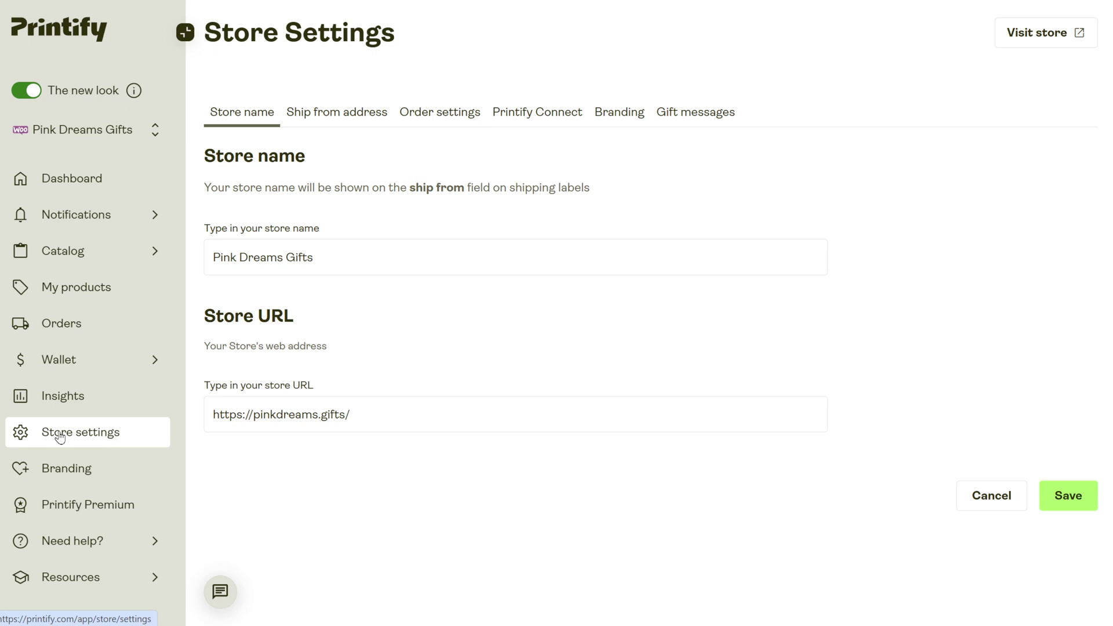
# - Add a new WooCommerce store in Printify by pasting the store URL and connecting
pyautogui.click(102, 127)
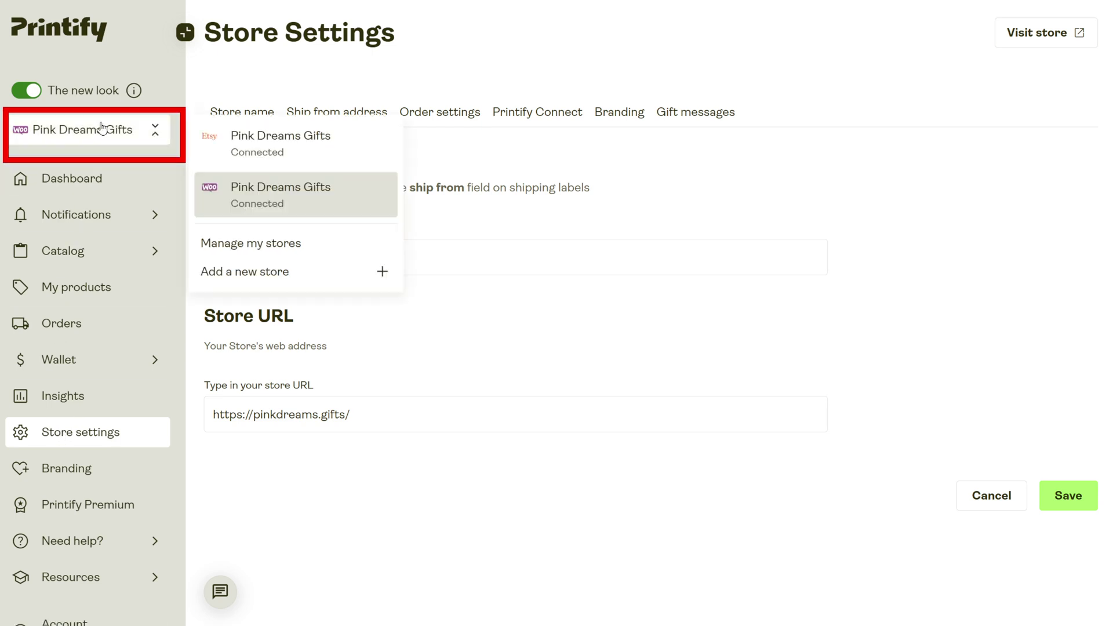
pyautogui.click(253, 282)
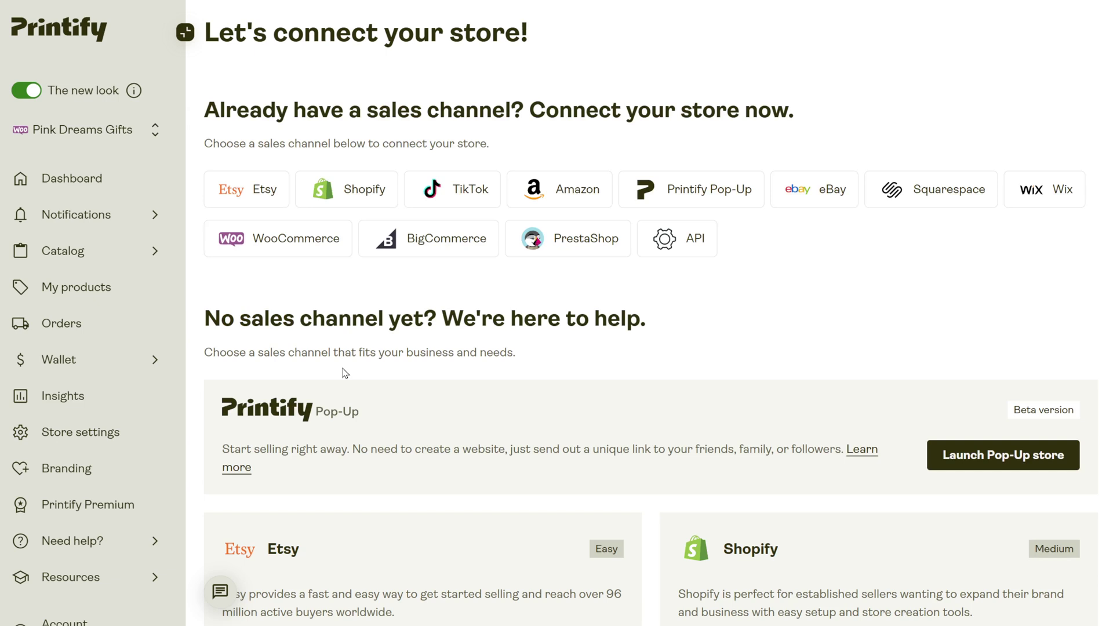
pyautogui.click(267, 246)
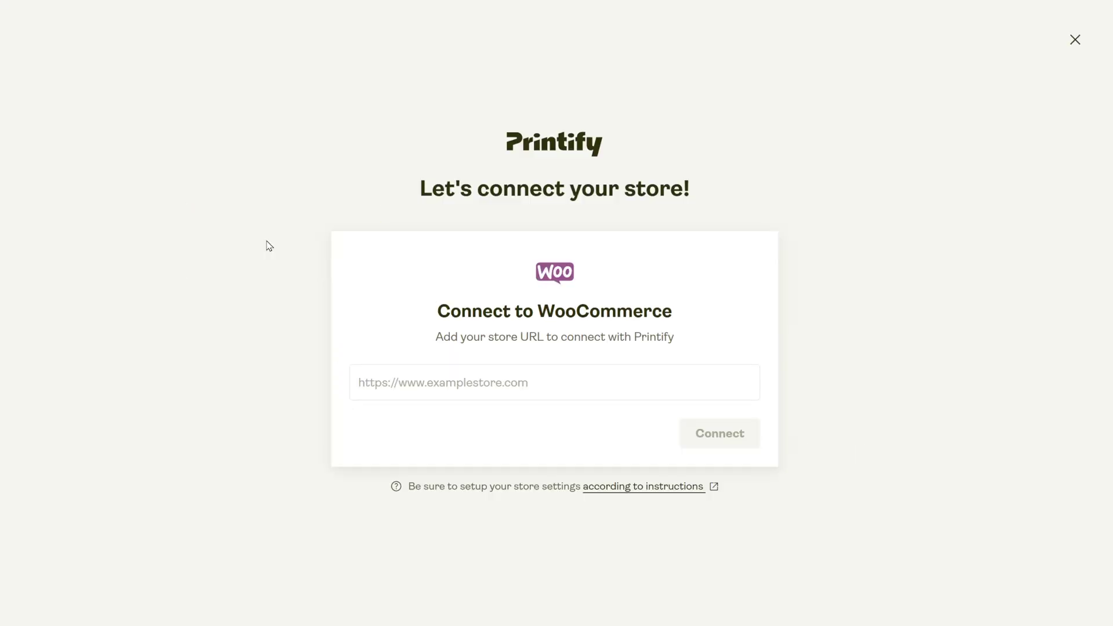
pyautogui.click(528, 383)
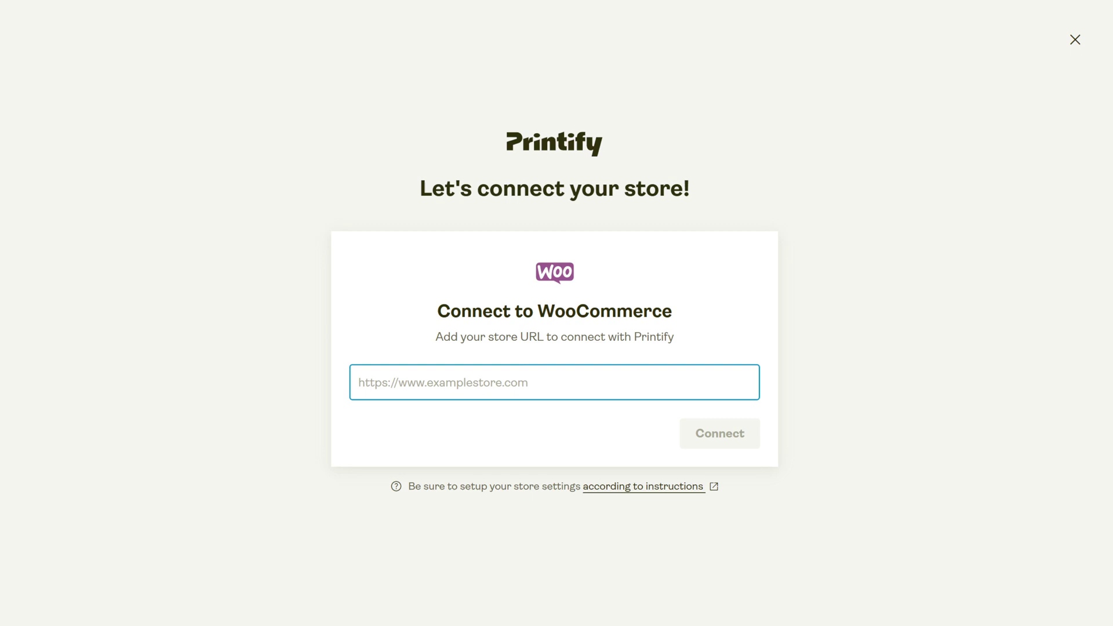
pyautogui.write('https://book.nechamashor.com/')
pyautogui.click(713, 440)
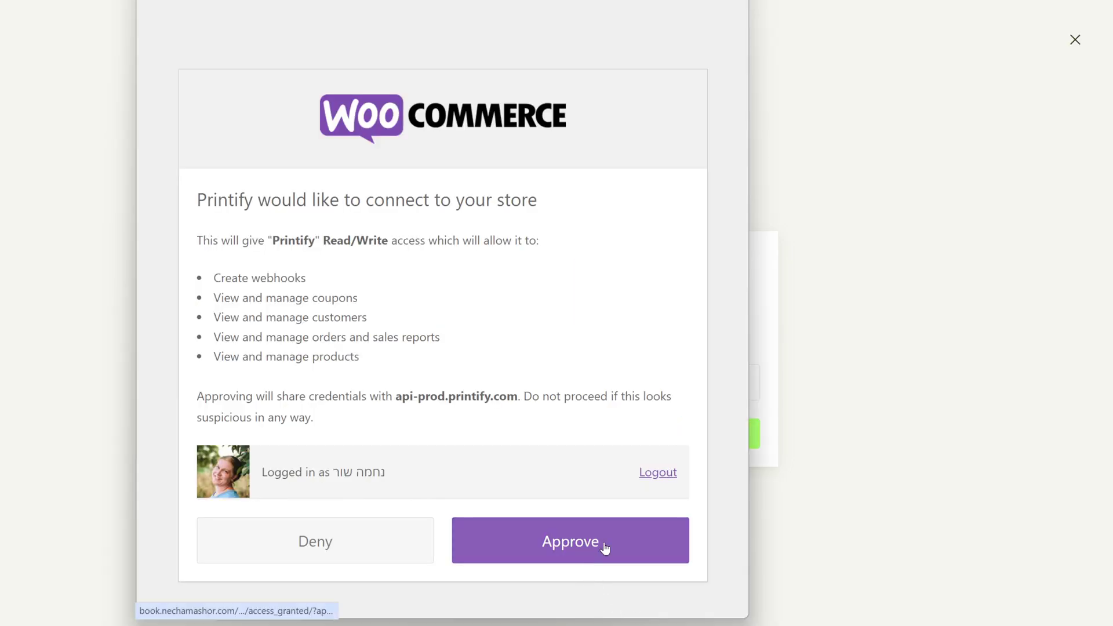
# - Approve Printify's access in WooCommerce and reopen the connected stores list
pyautogui.click(607, 551)
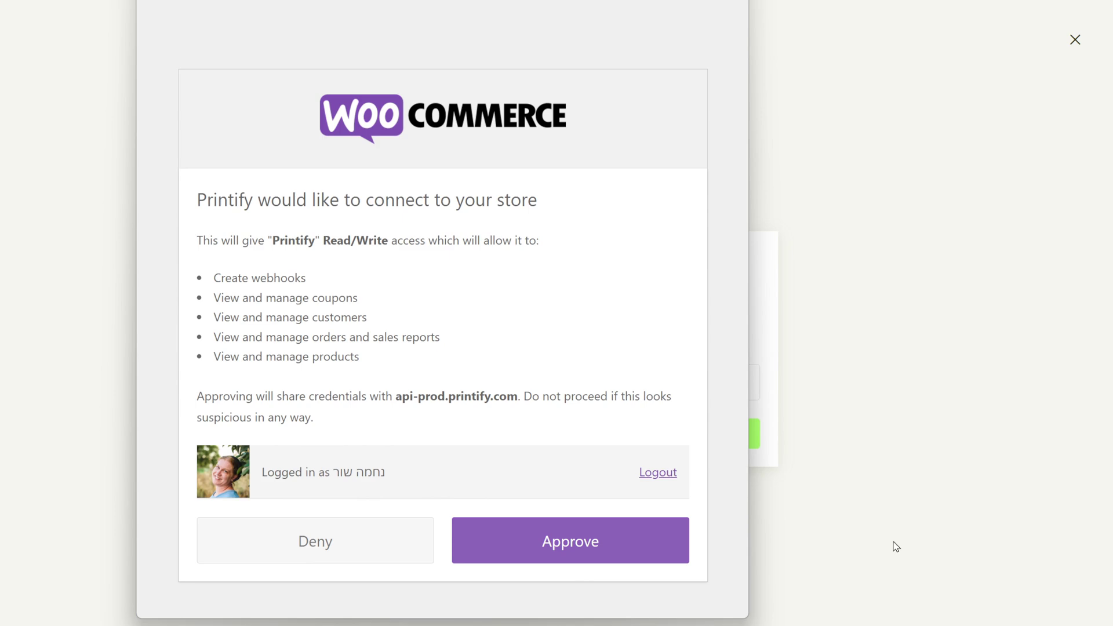
pyautogui.click(509, 540)
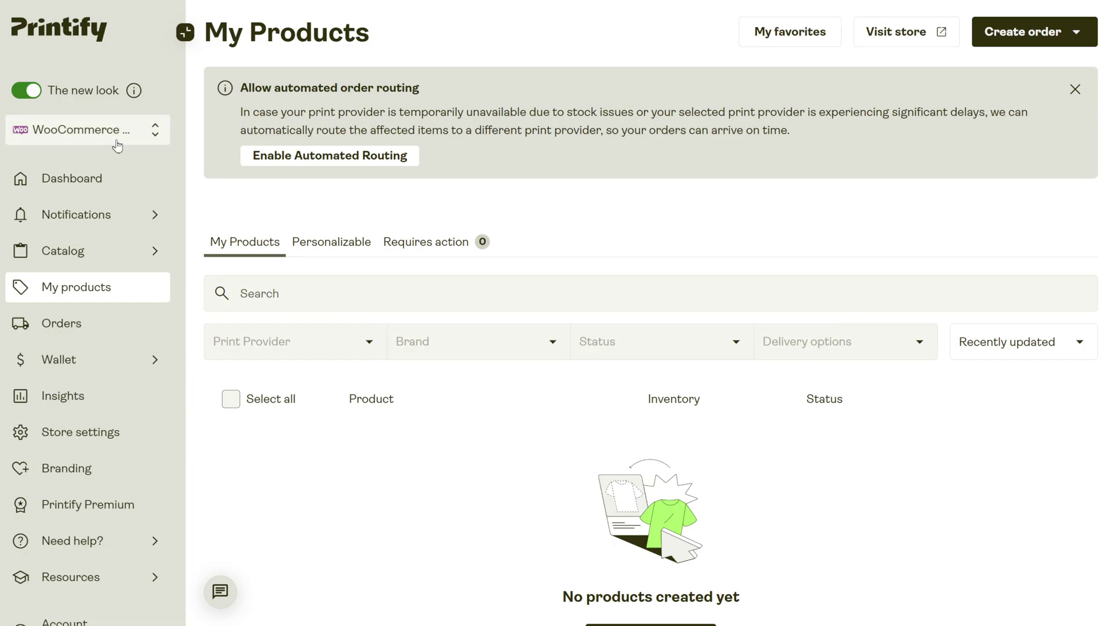
pyautogui.click(154, 127)
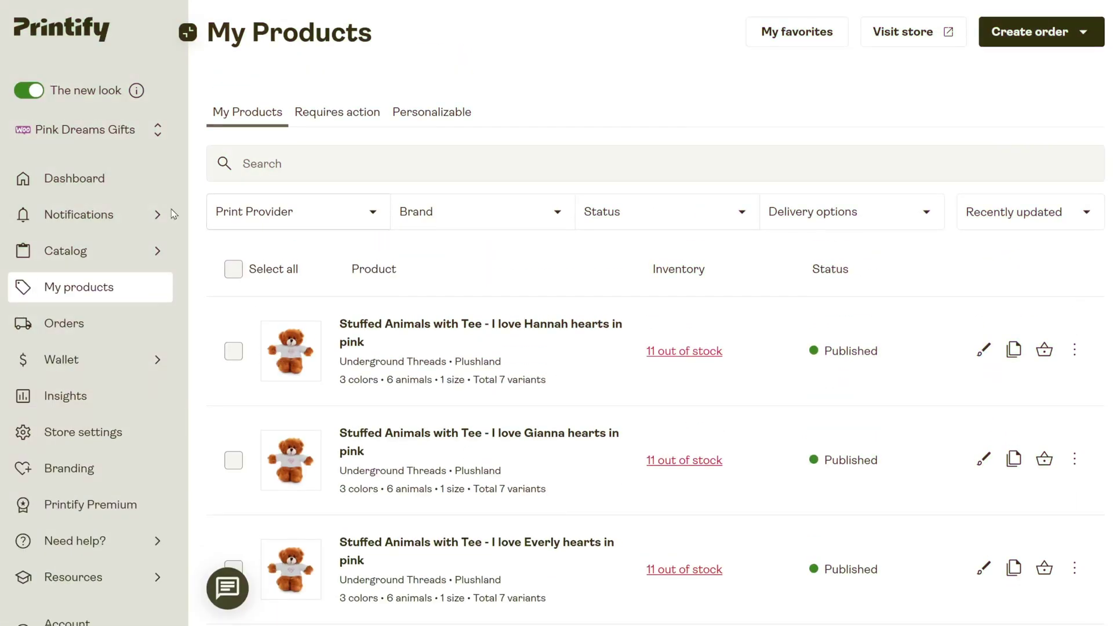
# - Select the Pink Dreams Gifts WooCommerce store and open the catalog categories
pyautogui.click(149, 130)
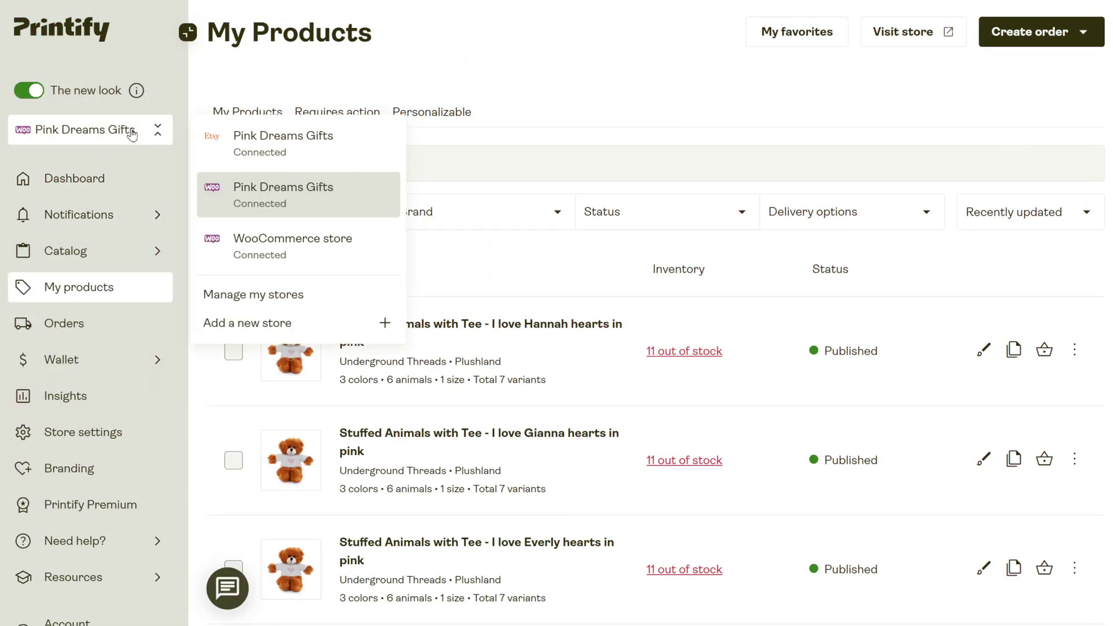
pyautogui.click(279, 189)
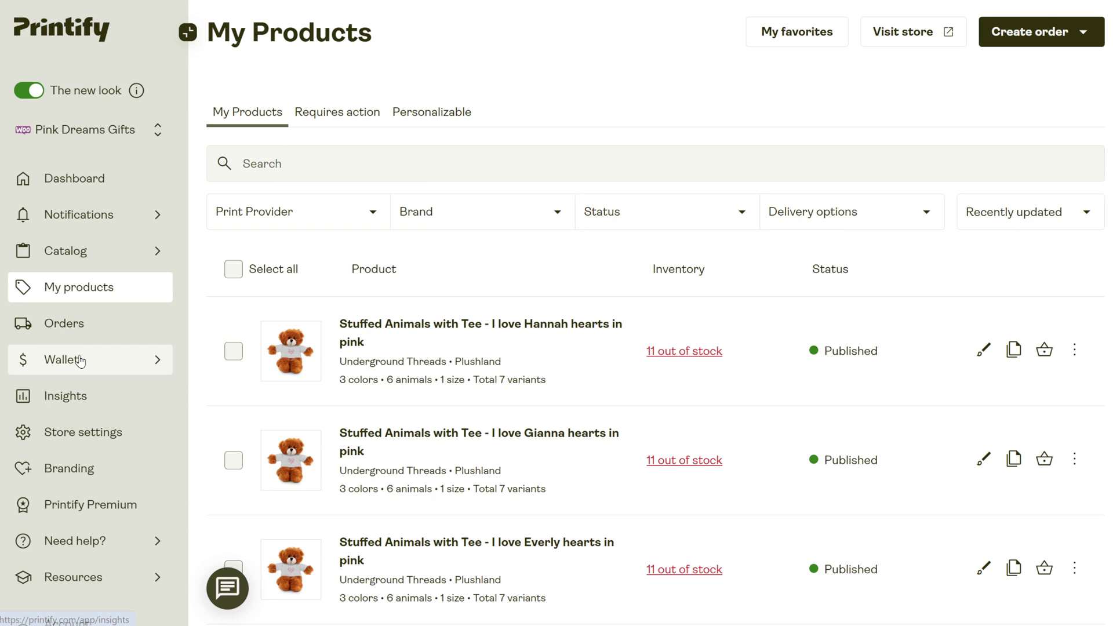
pyautogui.click(62, 253)
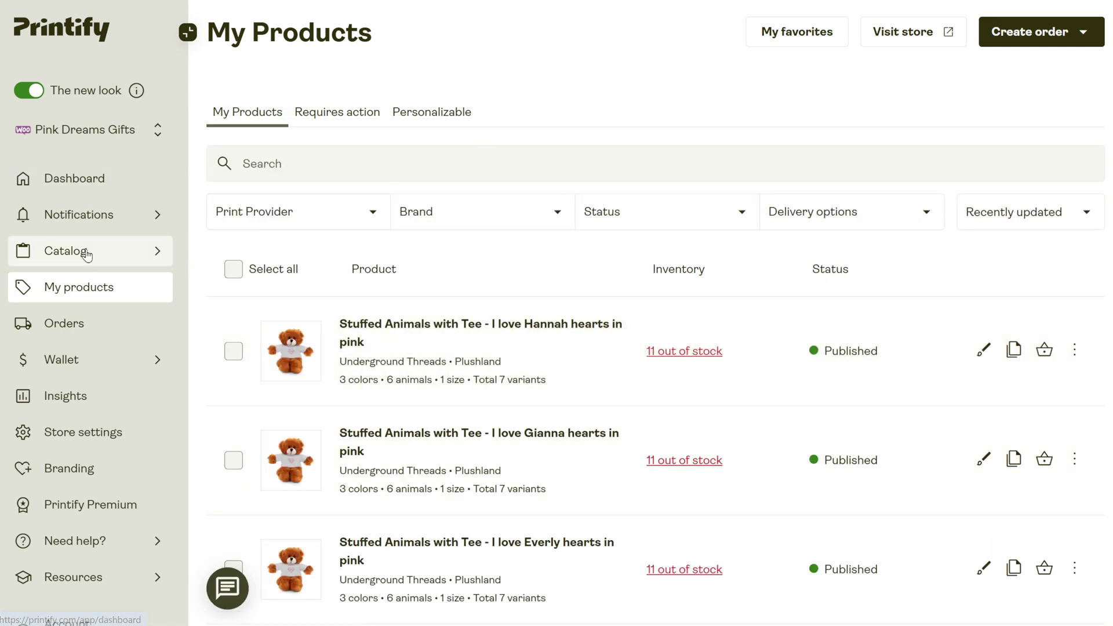
# - Open the Other accessories category and select the Stuffed Animals with Tee product
pyautogui.moveTo(87, 254)
pyautogui.click(841, 587)
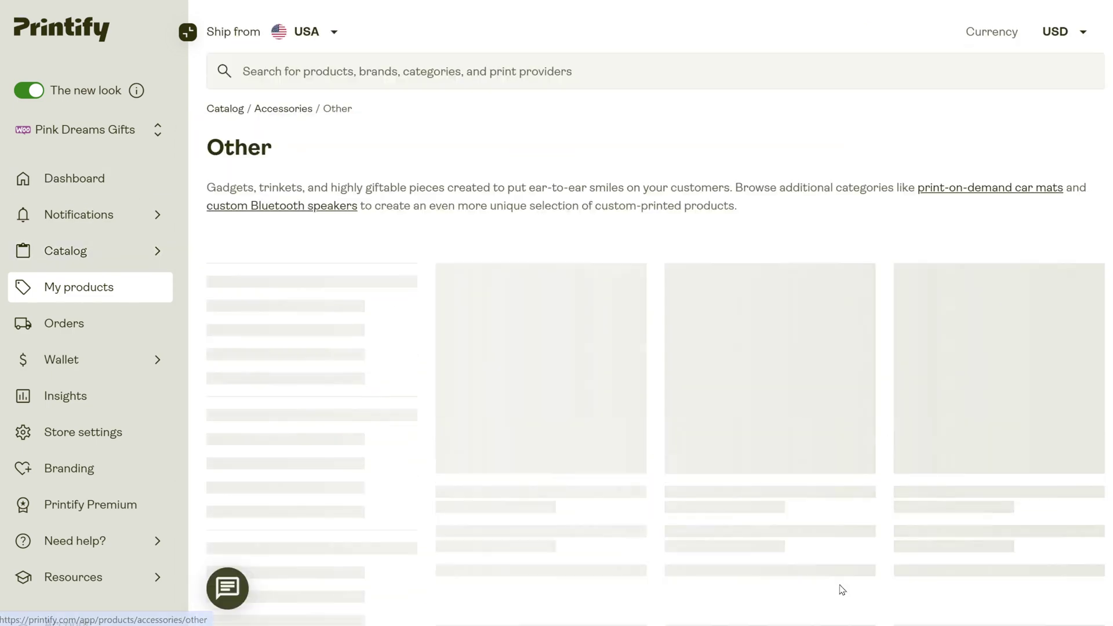
pyautogui.scroll(-15, 683, 509)
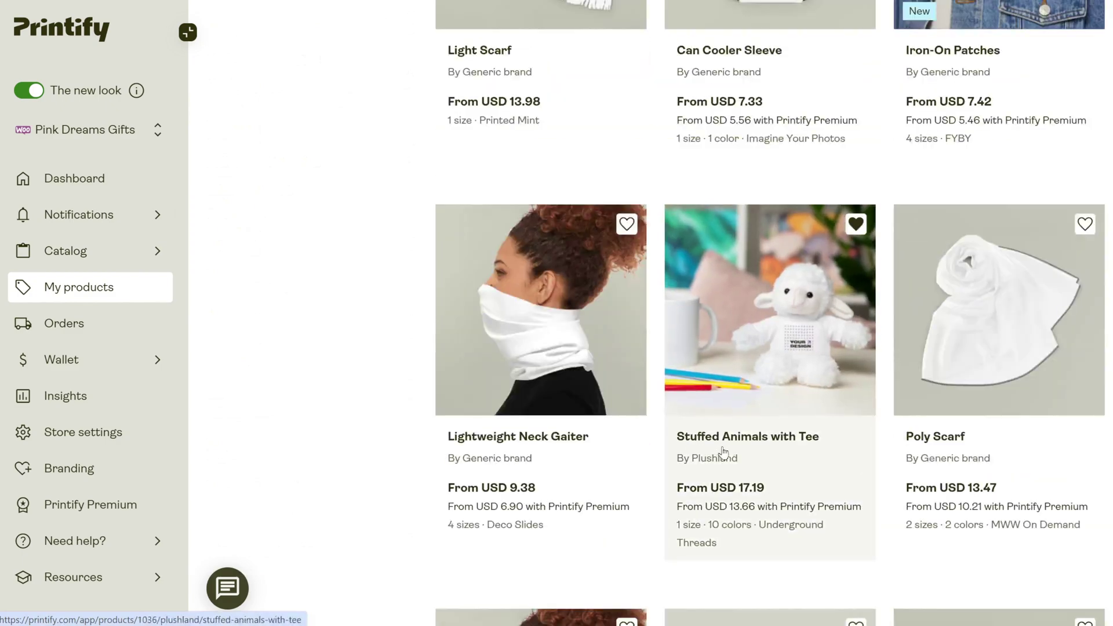
pyautogui.click(757, 445)
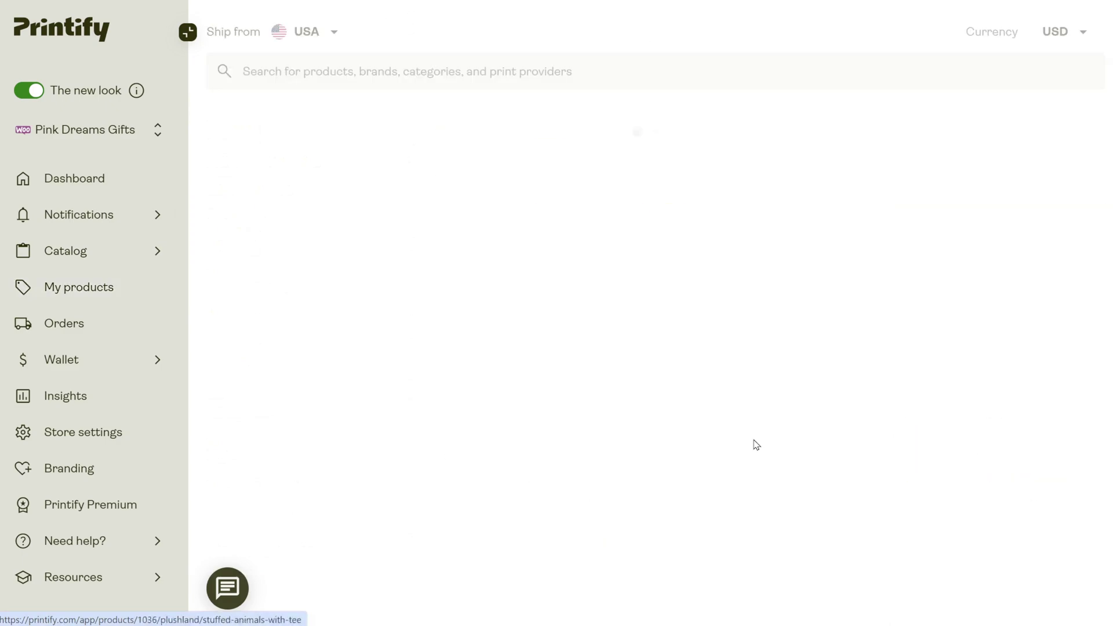
# - Browse the sheep, bear, jaguar and panda product photos
pyautogui.scroll(-5, 672, 467)
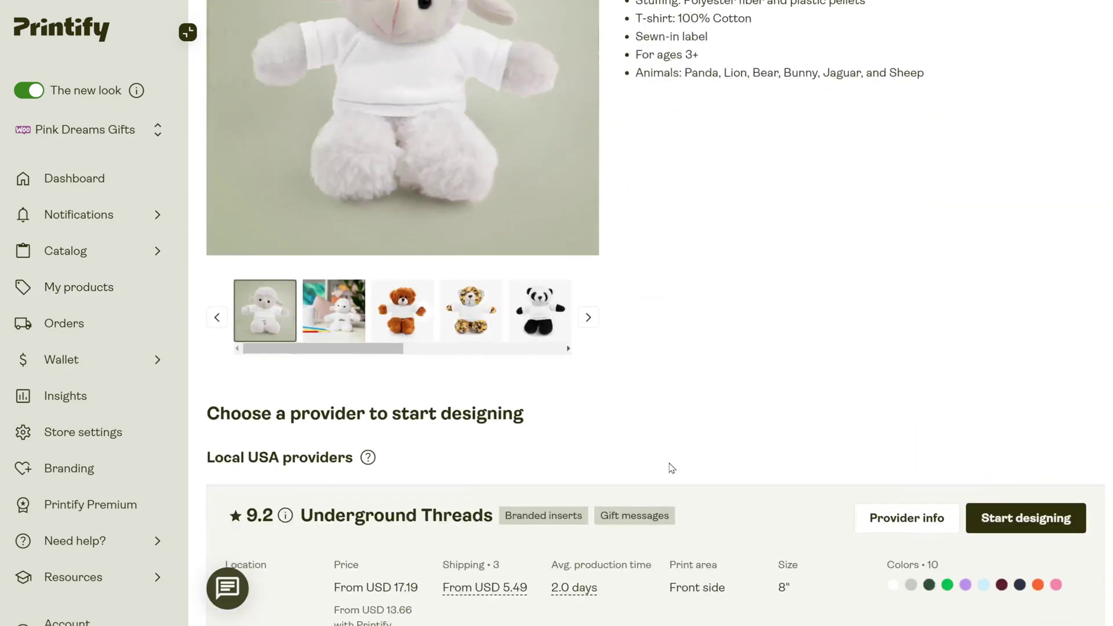
pyautogui.scroll(-4, 672, 468)
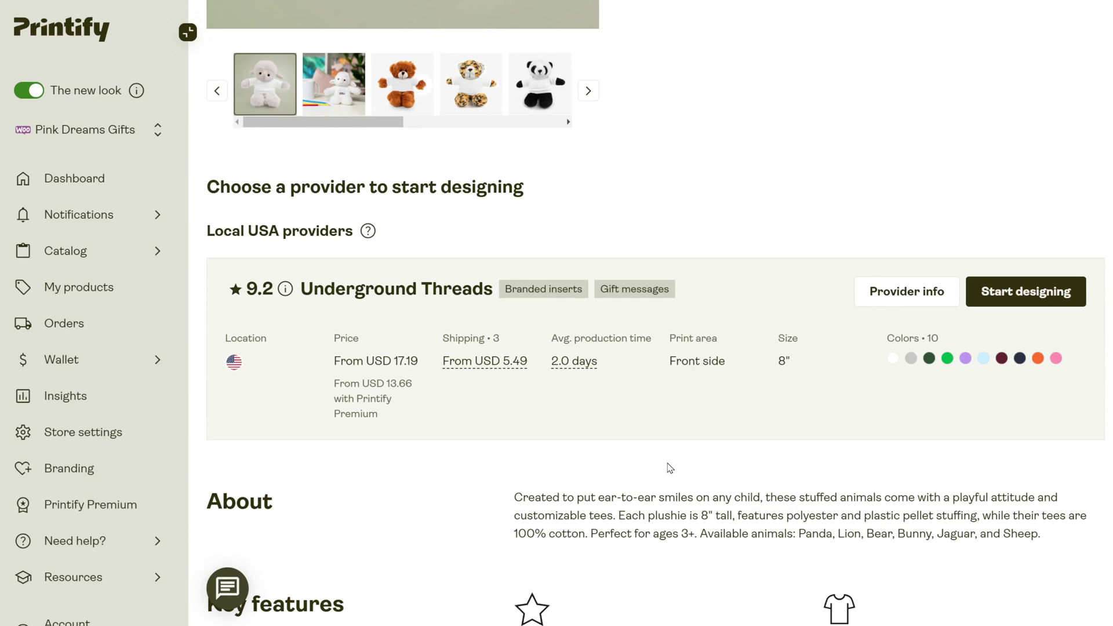
pyautogui.scroll(8, 667, 467)
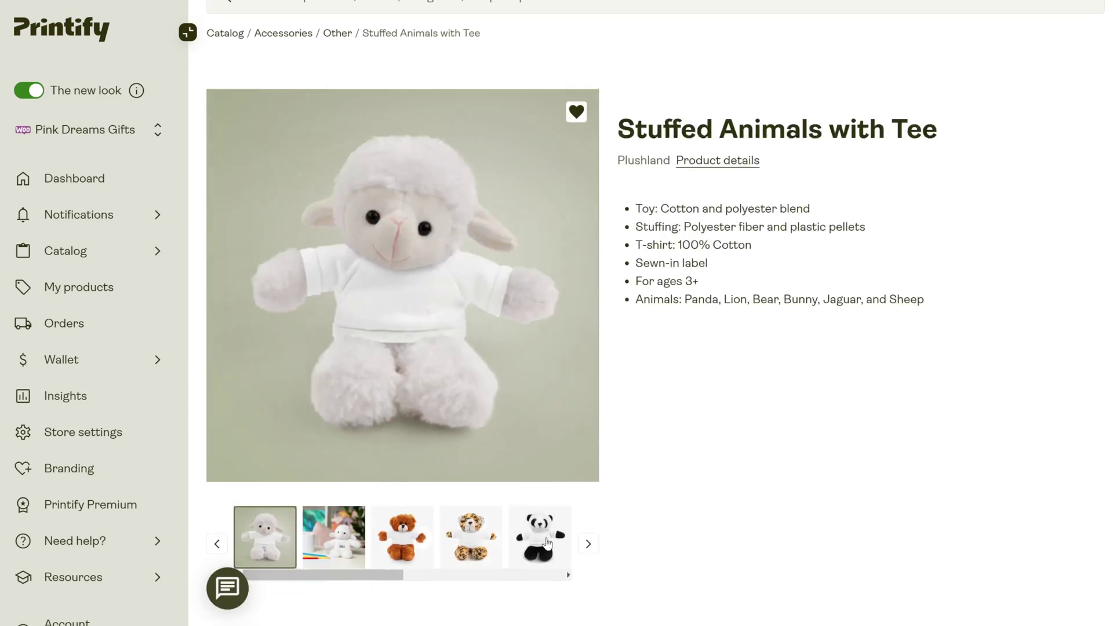
pyautogui.click(346, 534)
pyautogui.click(420, 539)
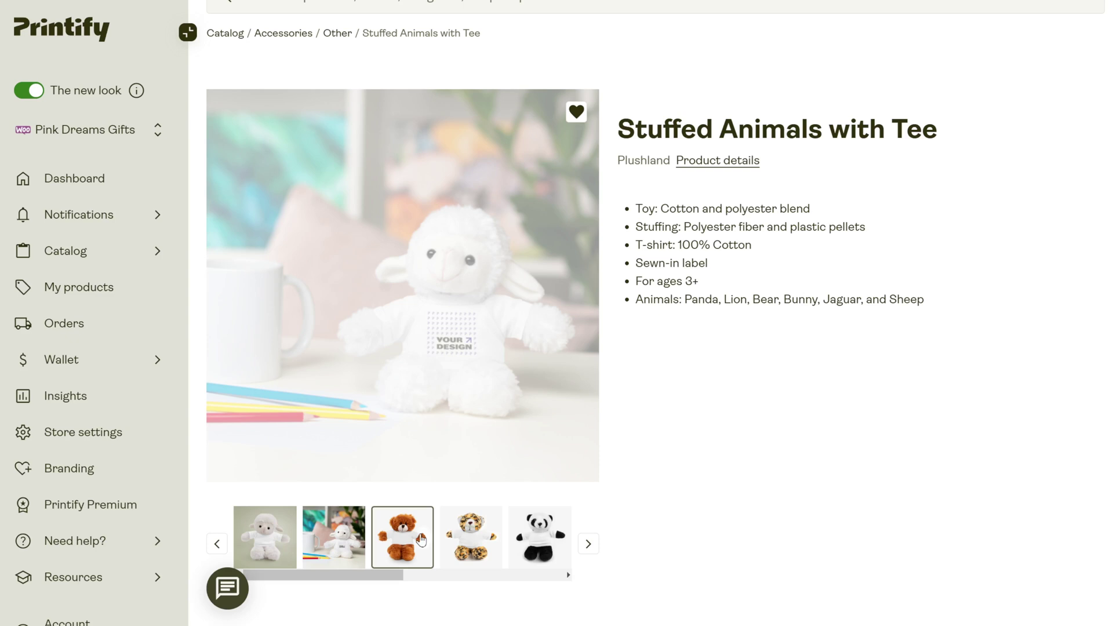
pyautogui.click(459, 543)
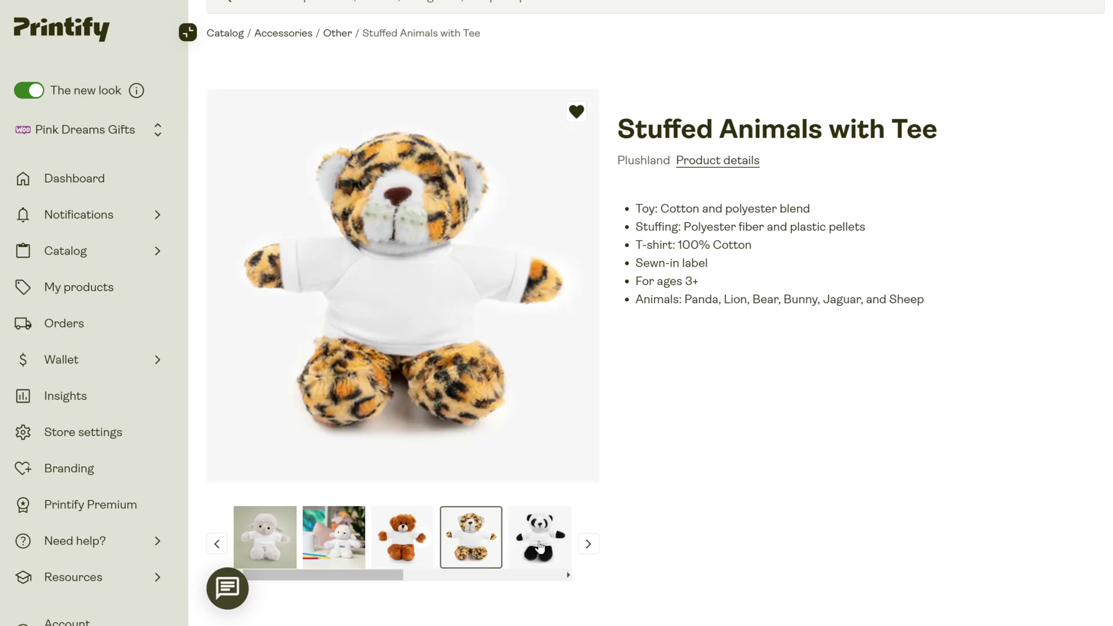
pyautogui.click(537, 546)
# - Page through the lion, bunny, jaguar close-up and group photos, then scroll to the Underground Threads offer
pyautogui.click(589, 543)
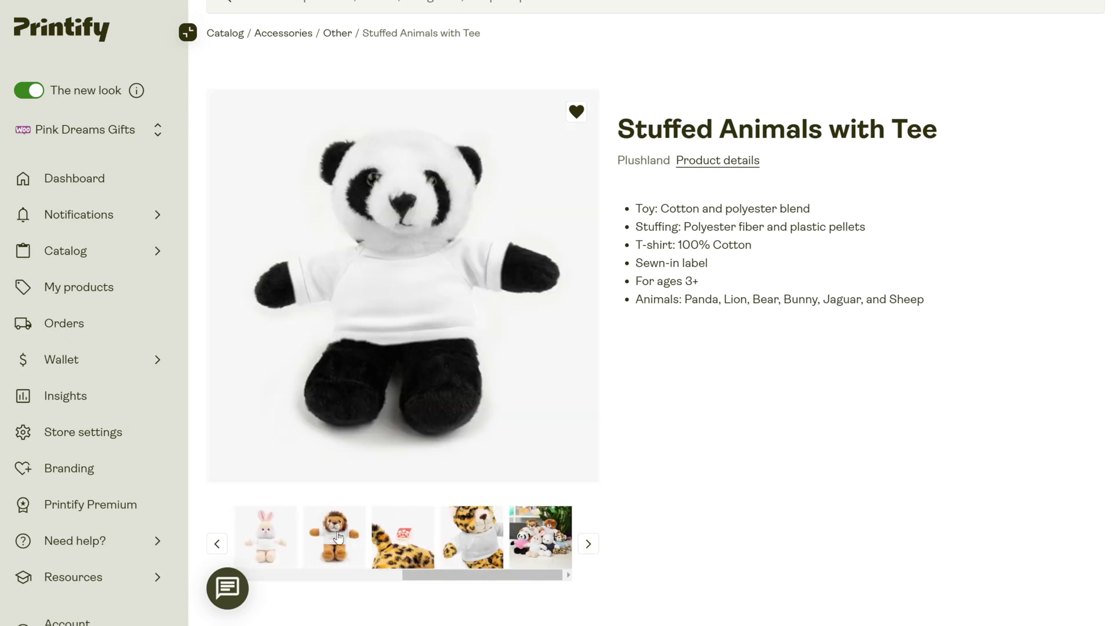
pyautogui.click(338, 538)
pyautogui.click(270, 540)
pyautogui.click(402, 548)
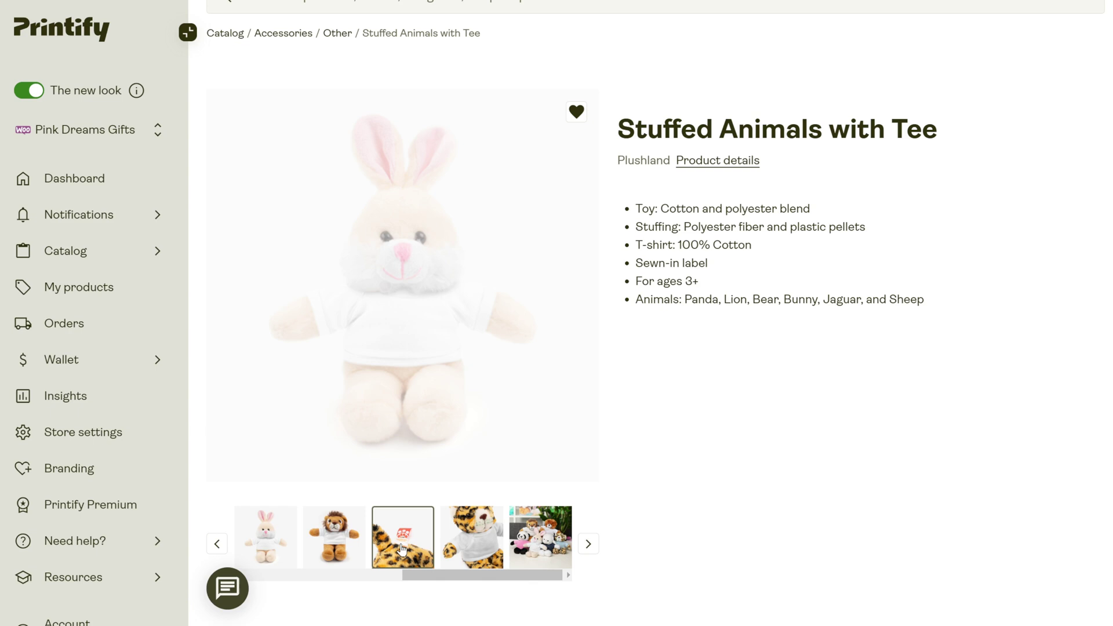
pyautogui.click(477, 550)
pyautogui.click(531, 552)
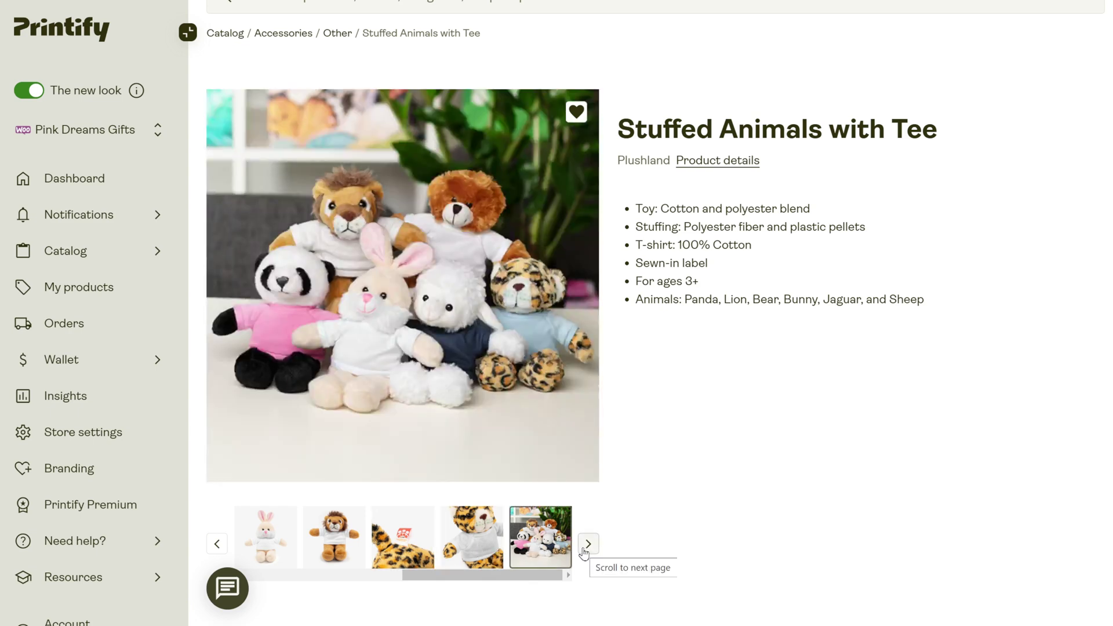
pyautogui.click(588, 548)
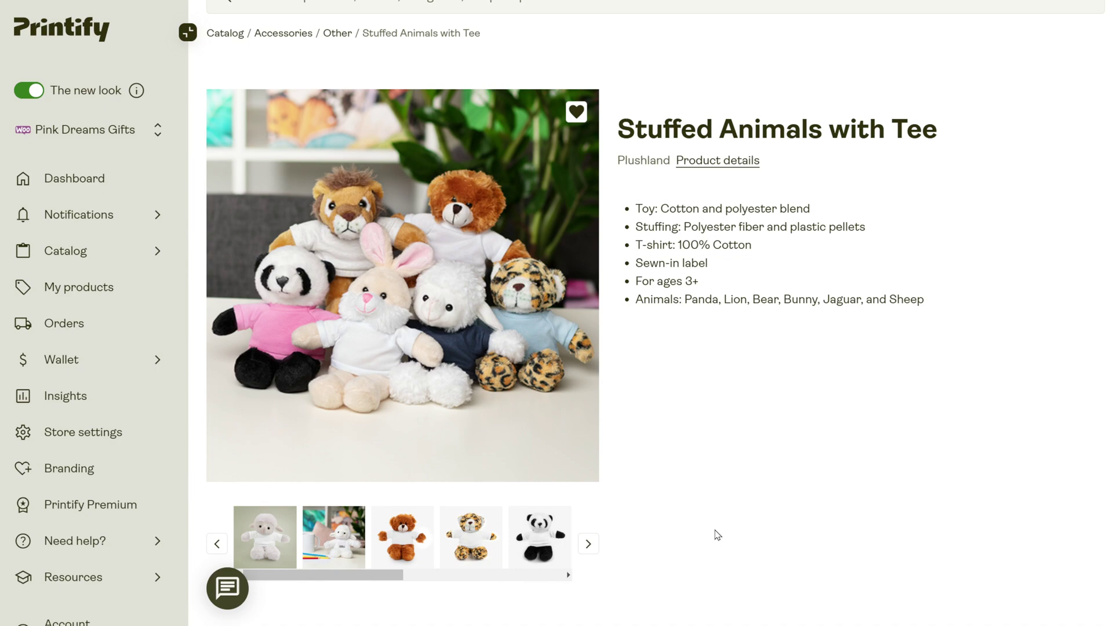
pyautogui.scroll(-4, 718, 535)
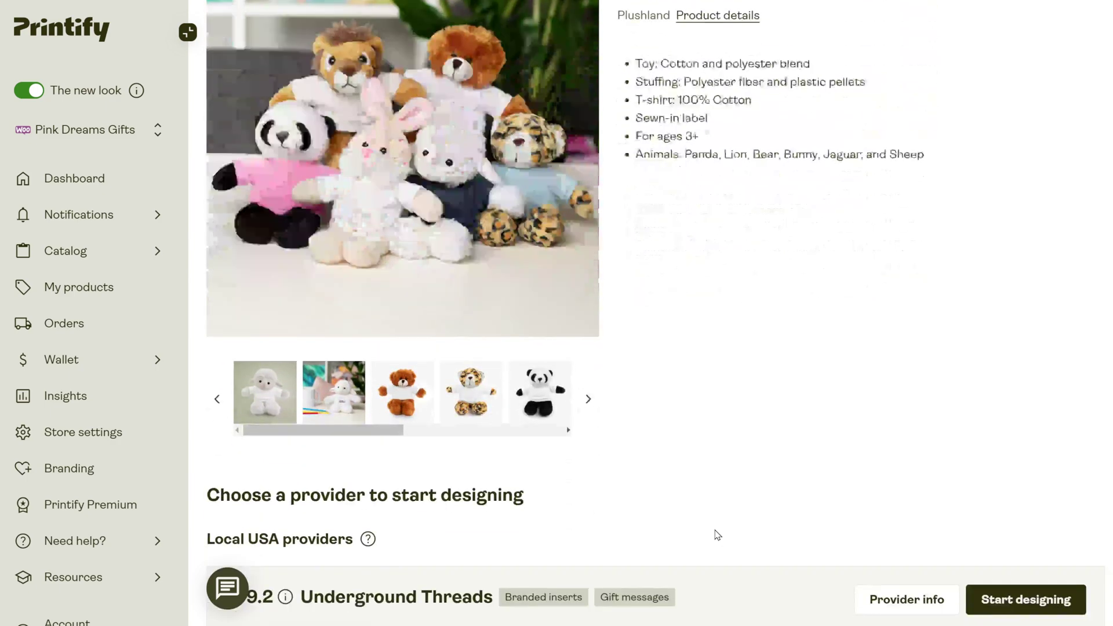
pyautogui.scroll(-2, 718, 534)
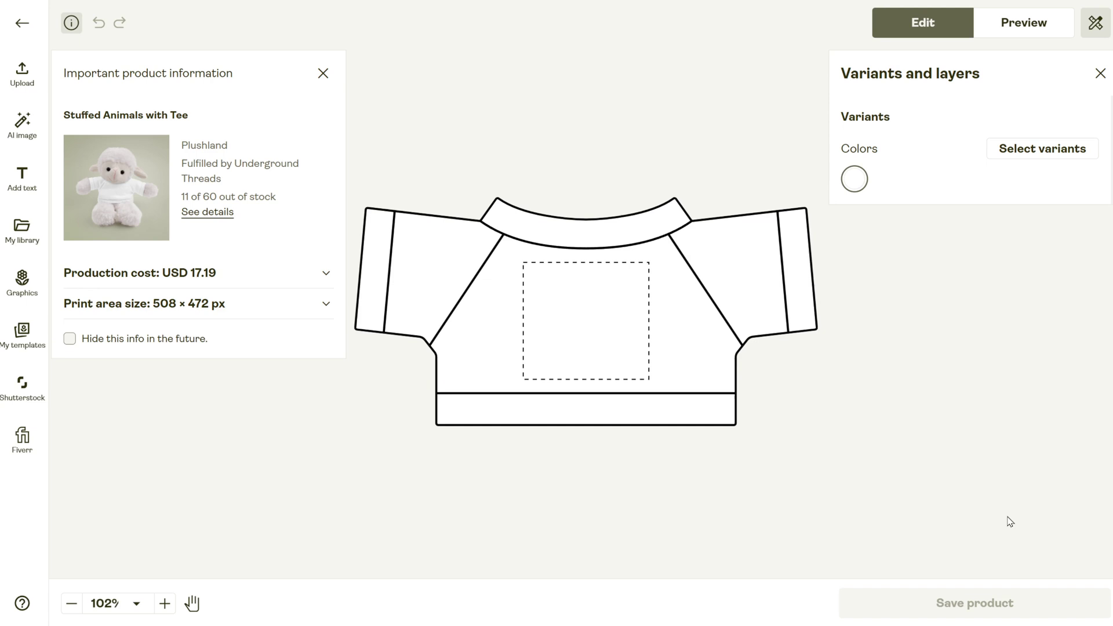
# - Upload the Hannah.png heart design and add the Ash and Light Blue colours
pyautogui.click(22, 74)
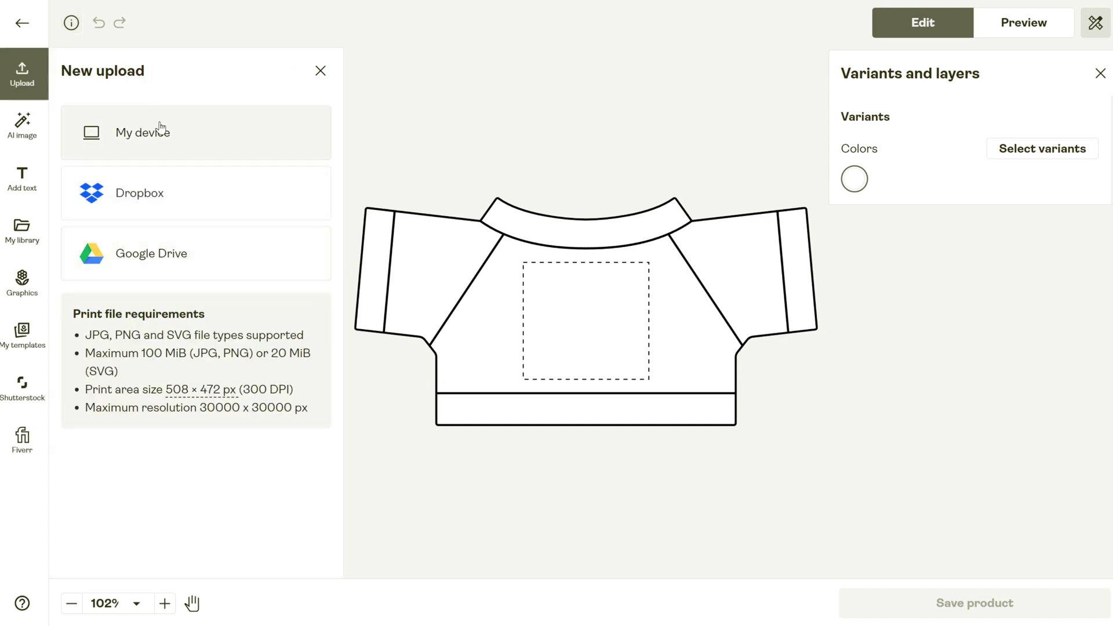
pyautogui.click(161, 127)
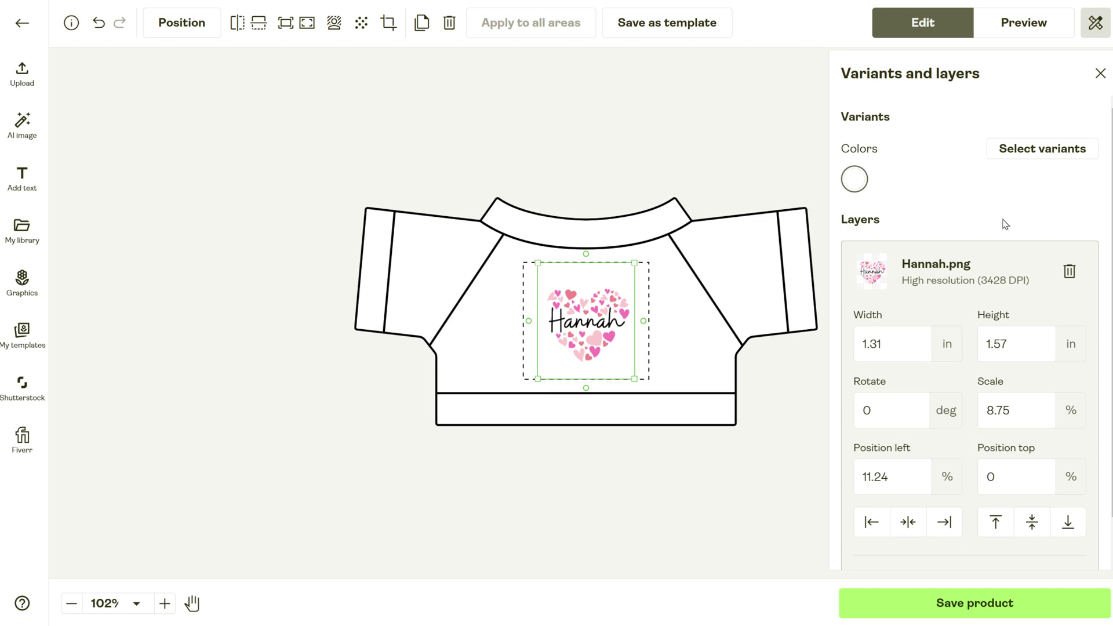
pyautogui.click(1052, 153)
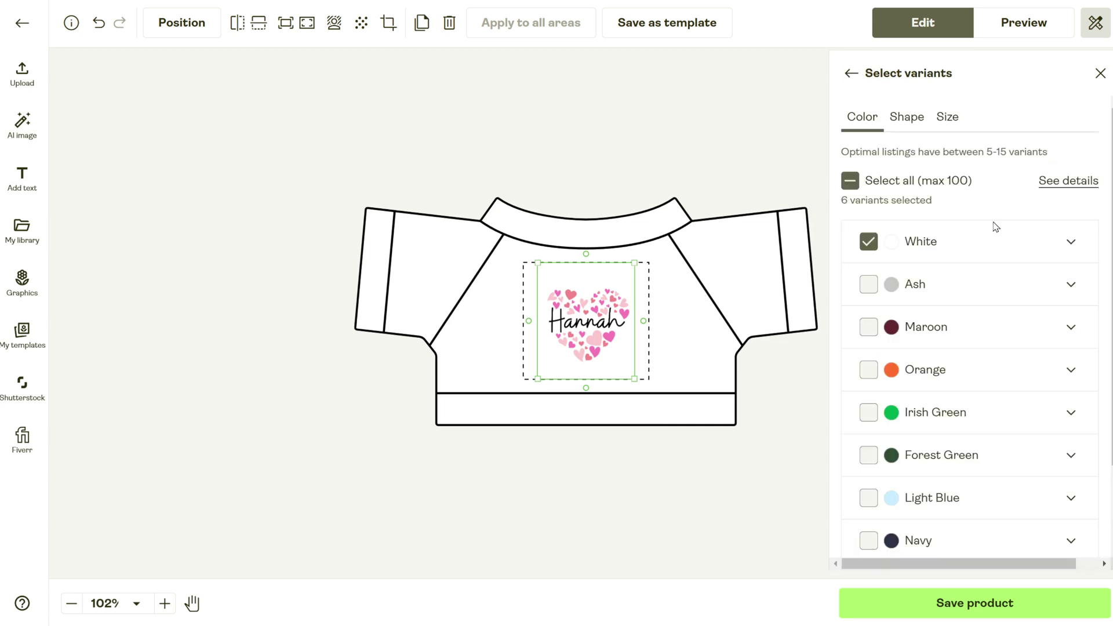
pyautogui.click(870, 285)
pyautogui.click(869, 498)
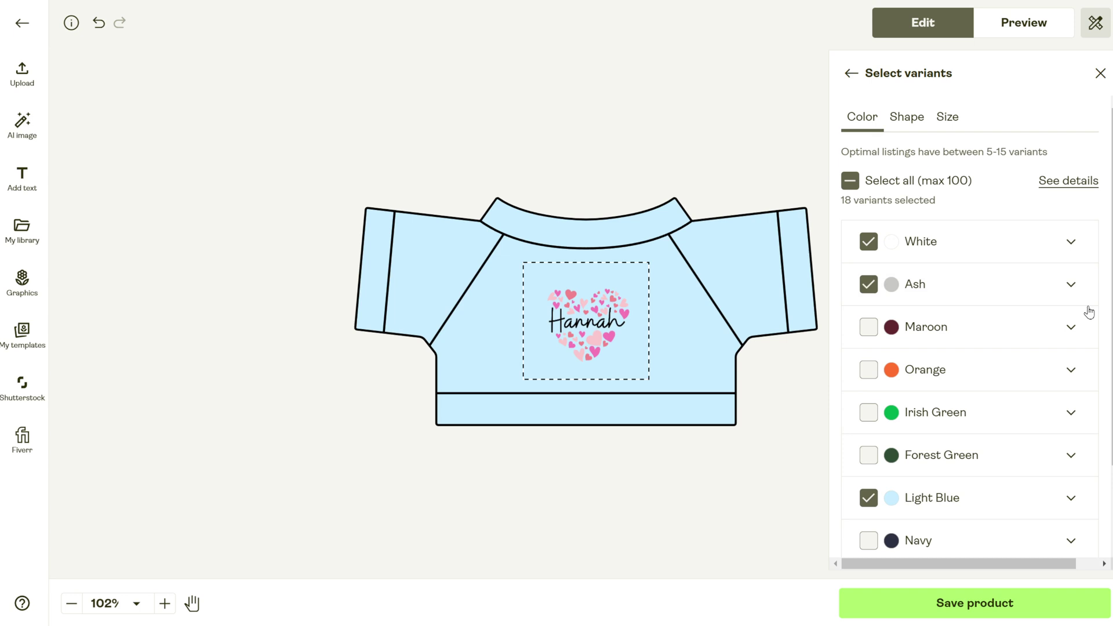
# - Give White its own design, then revert it to the shared default design
pyautogui.click(852, 73)
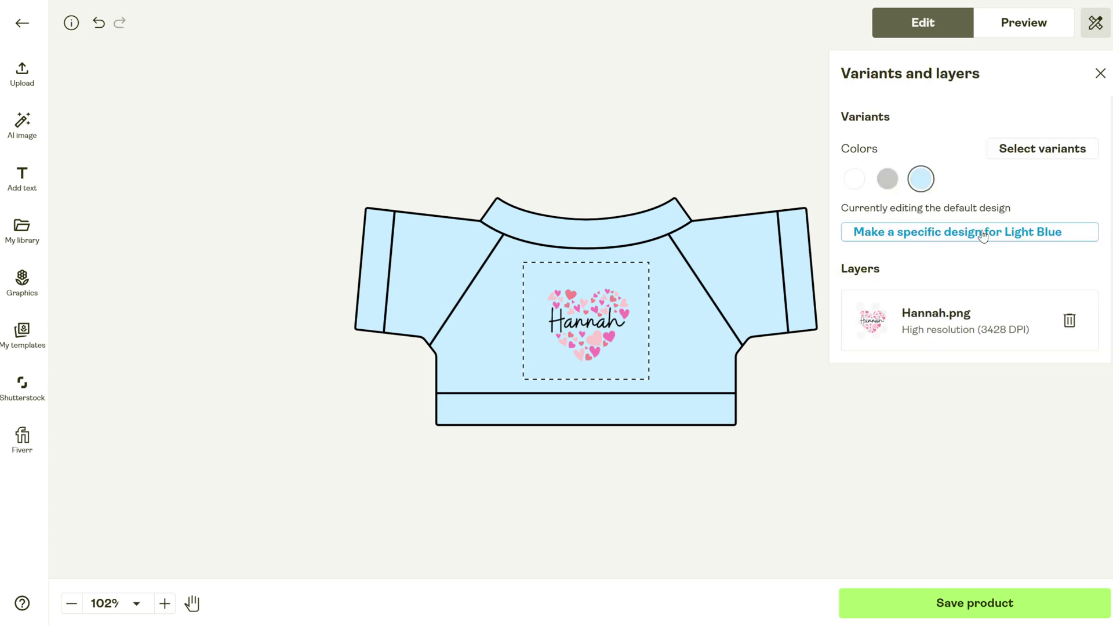
pyautogui.click(854, 179)
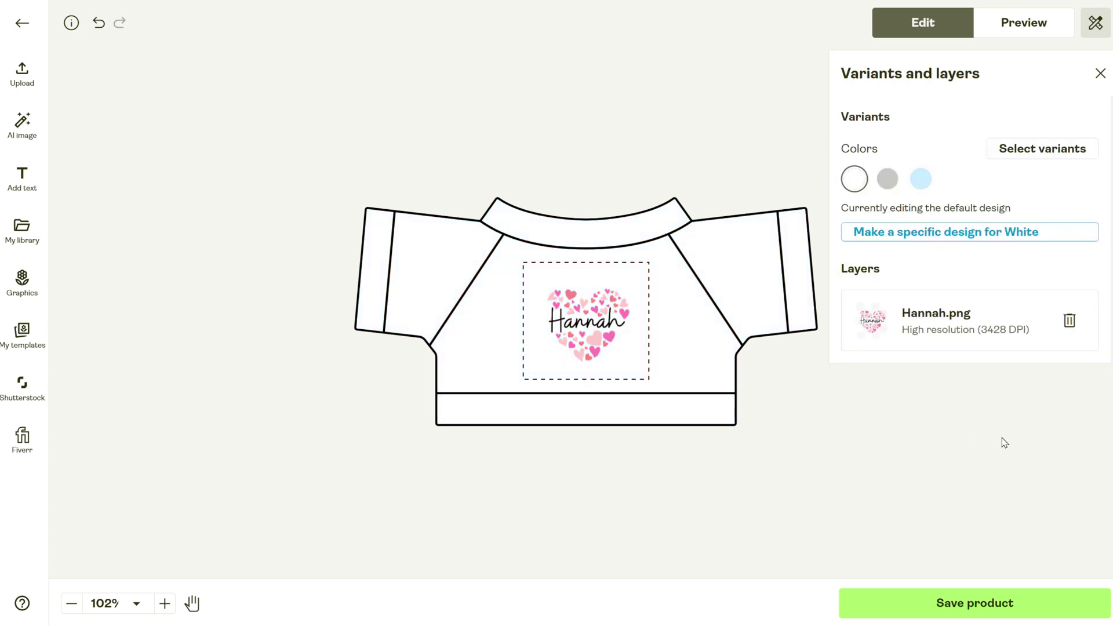
pyautogui.click(1015, 233)
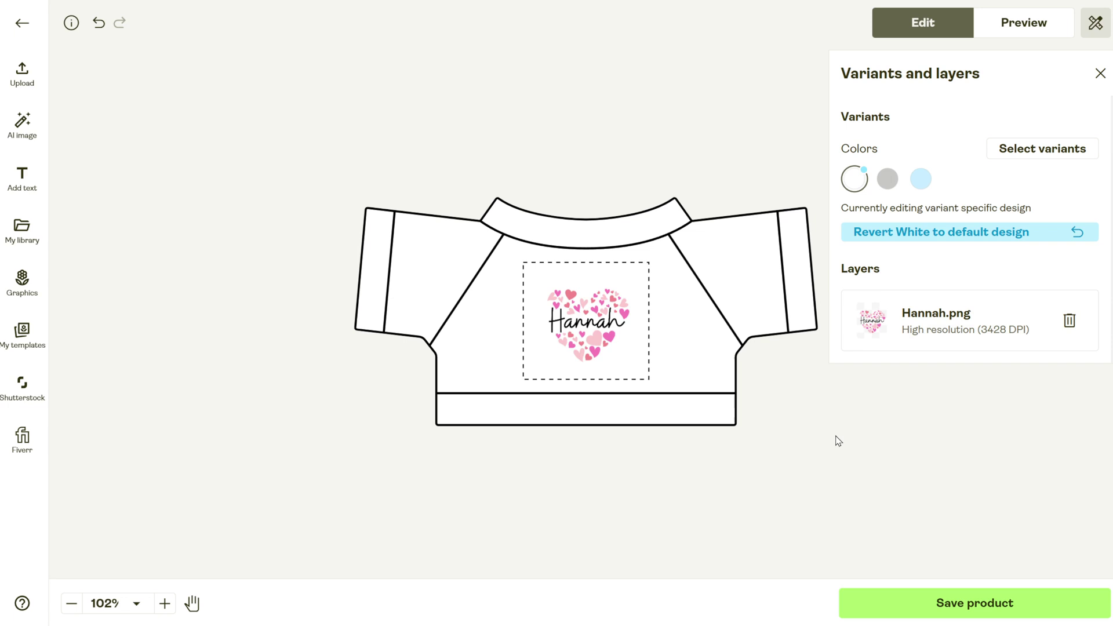
pyautogui.scroll(-4, 672, 394)
pyautogui.scroll(5, 598, 338)
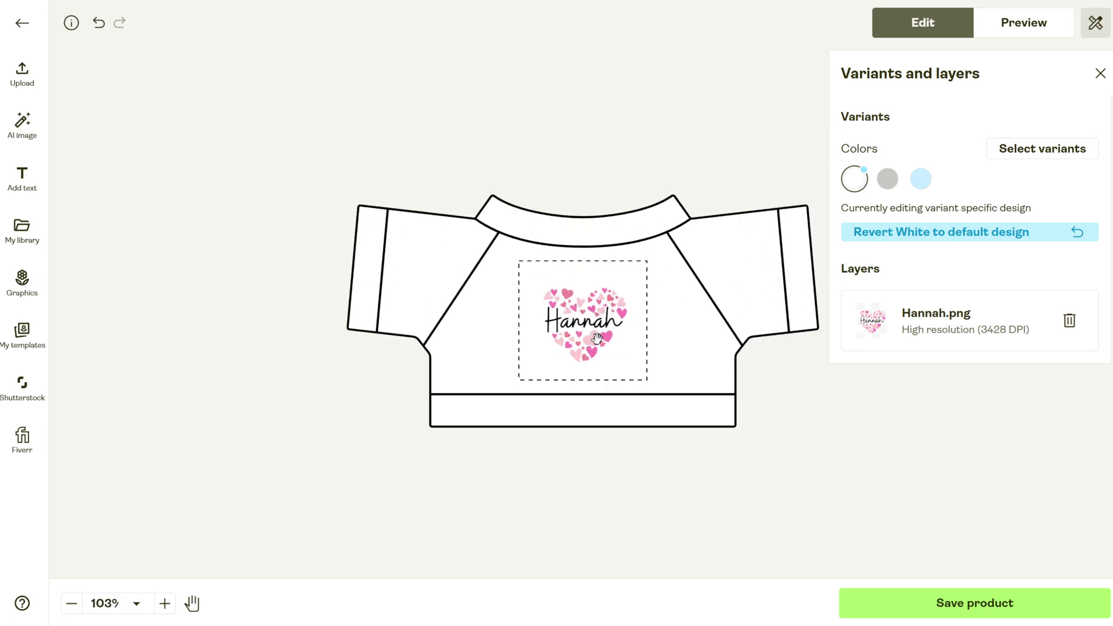
pyautogui.scroll(-1, 597, 338)
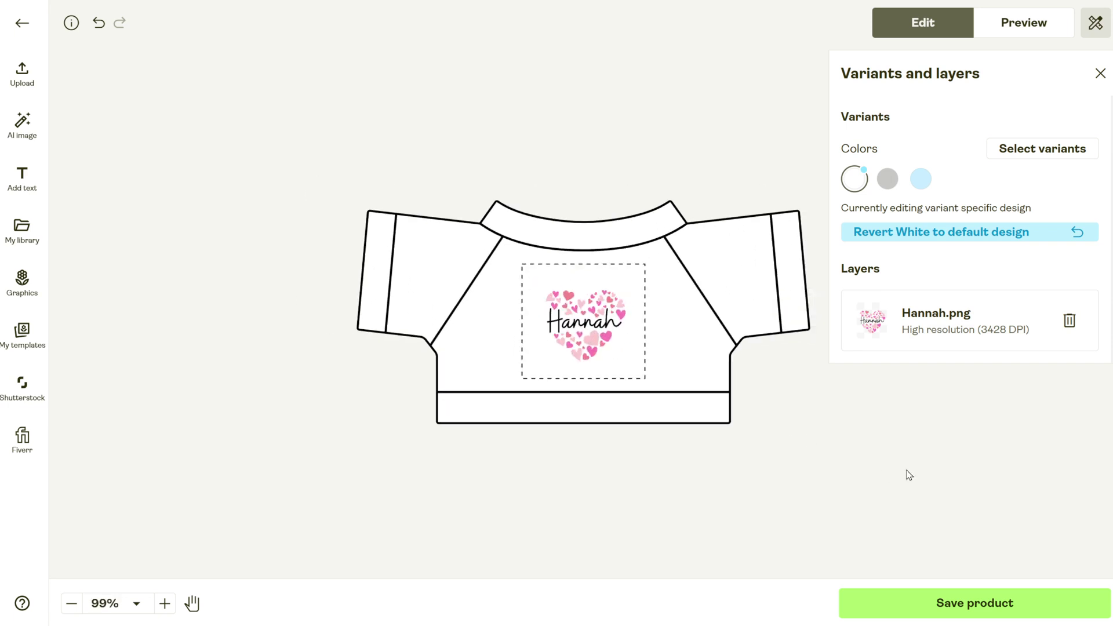
pyautogui.click(1076, 233)
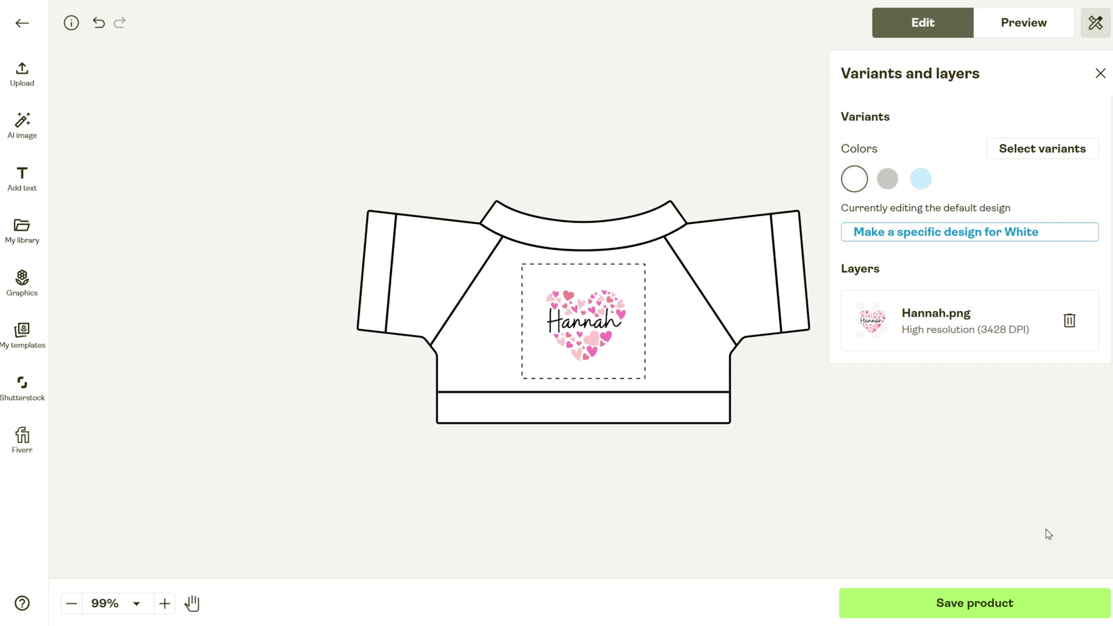
# - Save the product and save the chosen mockup selection
pyautogui.click(1001, 606)
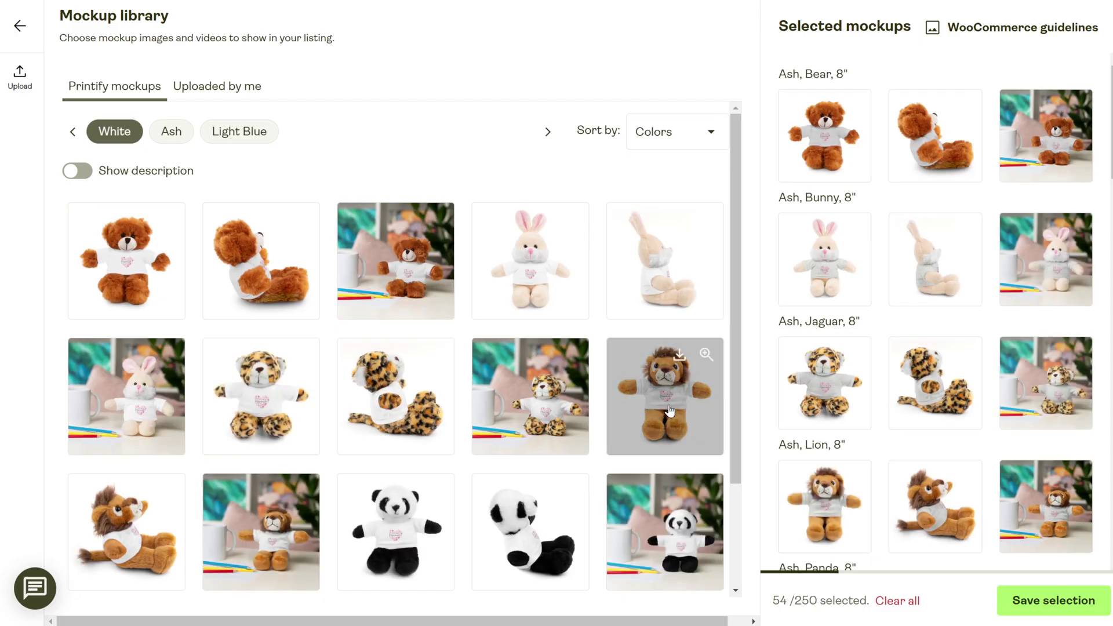
pyautogui.scroll(-3, 638, 398)
pyautogui.scroll(-6, 923, 379)
pyautogui.scroll(-20, 923, 379)
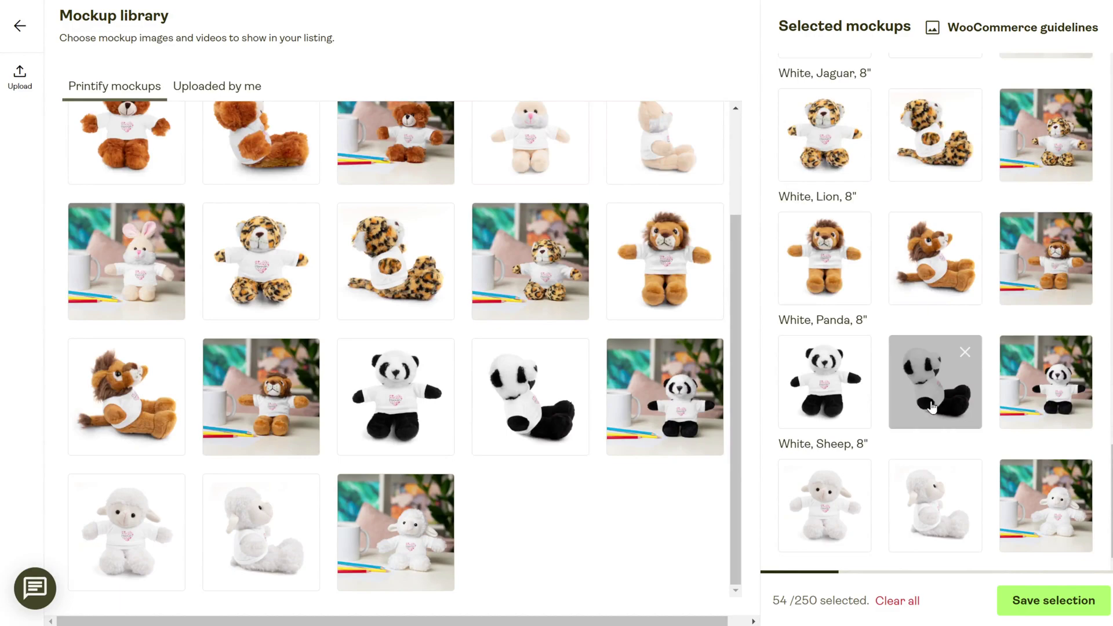
pyautogui.click(1047, 601)
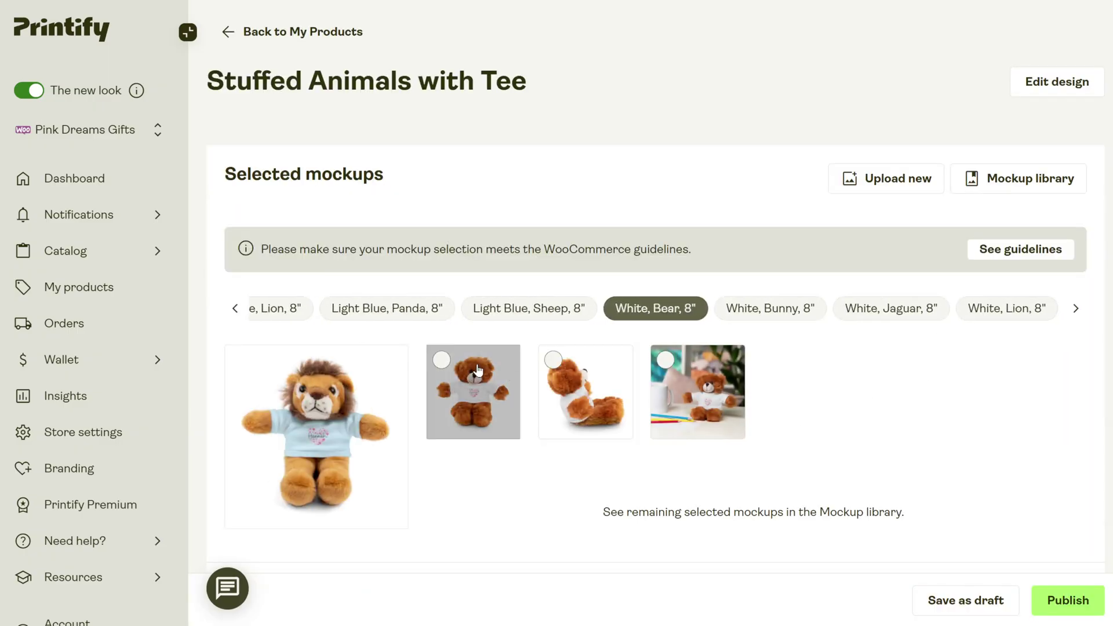
# - Add the size table to the listing description
pyautogui.scroll(-5, 869, 508)
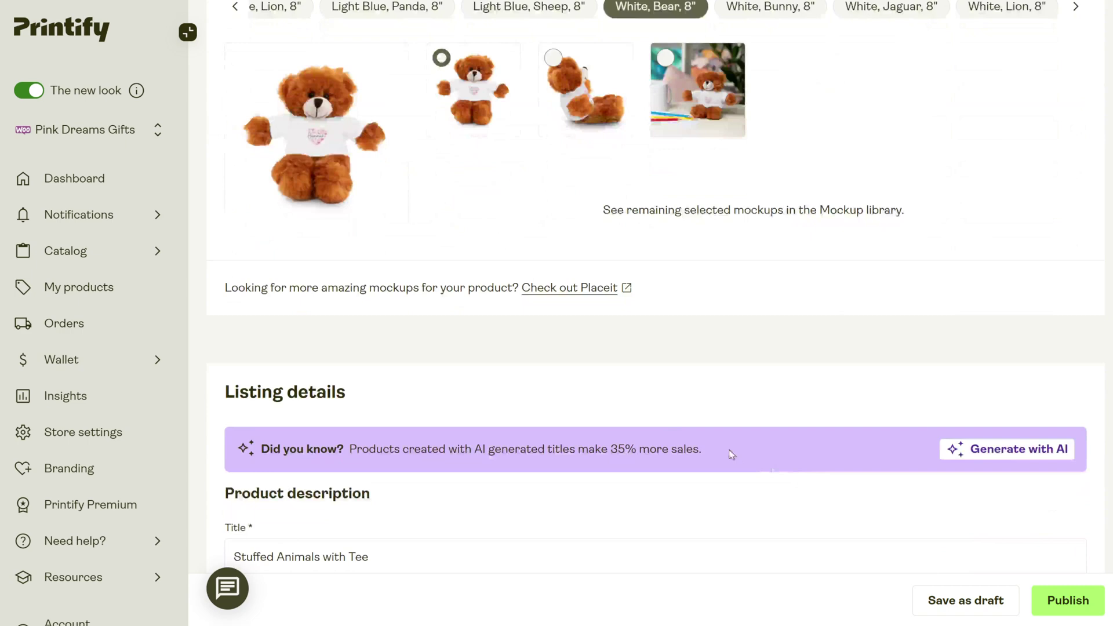
pyautogui.scroll(-3, 599, 400)
pyautogui.scroll(-1, 567, 389)
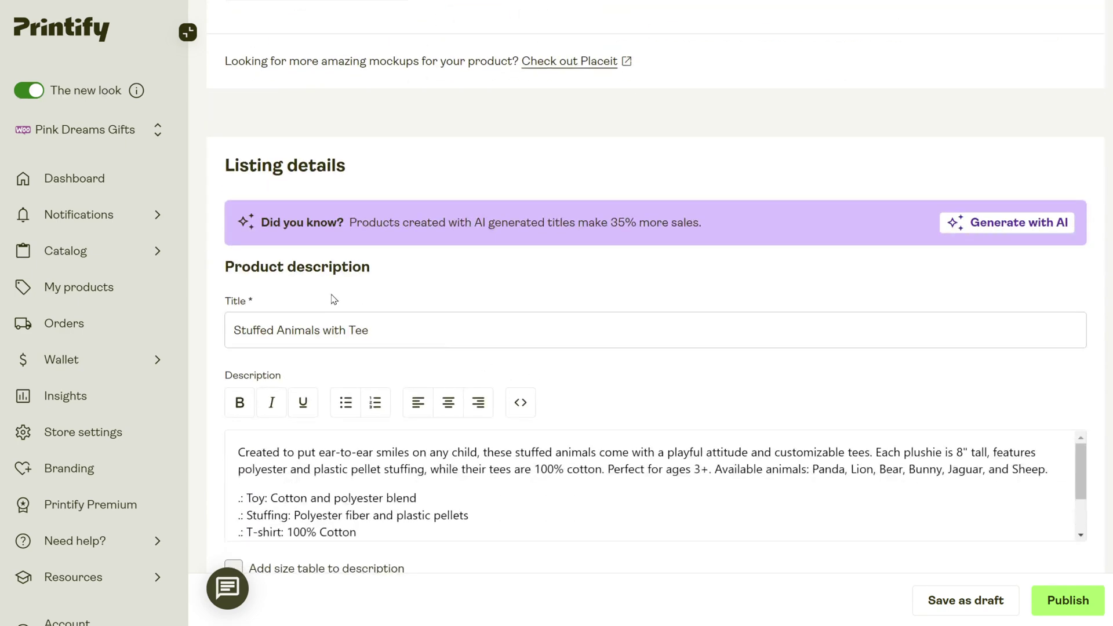
pyautogui.scroll(-1, 301, 308)
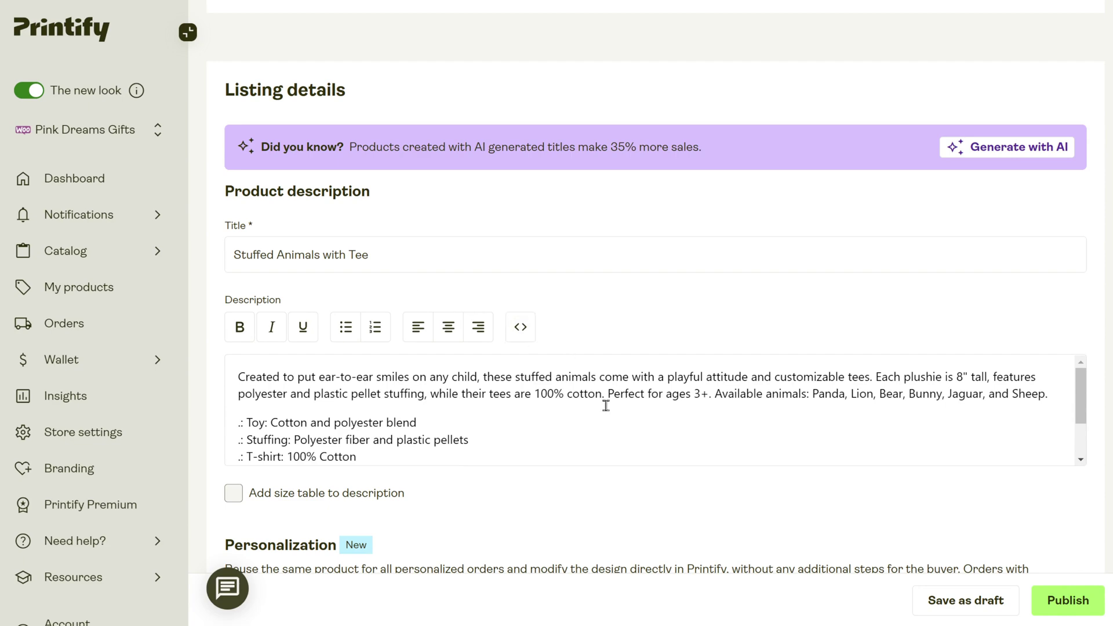
pyautogui.scroll(-7, 606, 405)
pyautogui.click(233, 119)
pyautogui.scroll(3, 473, 223)
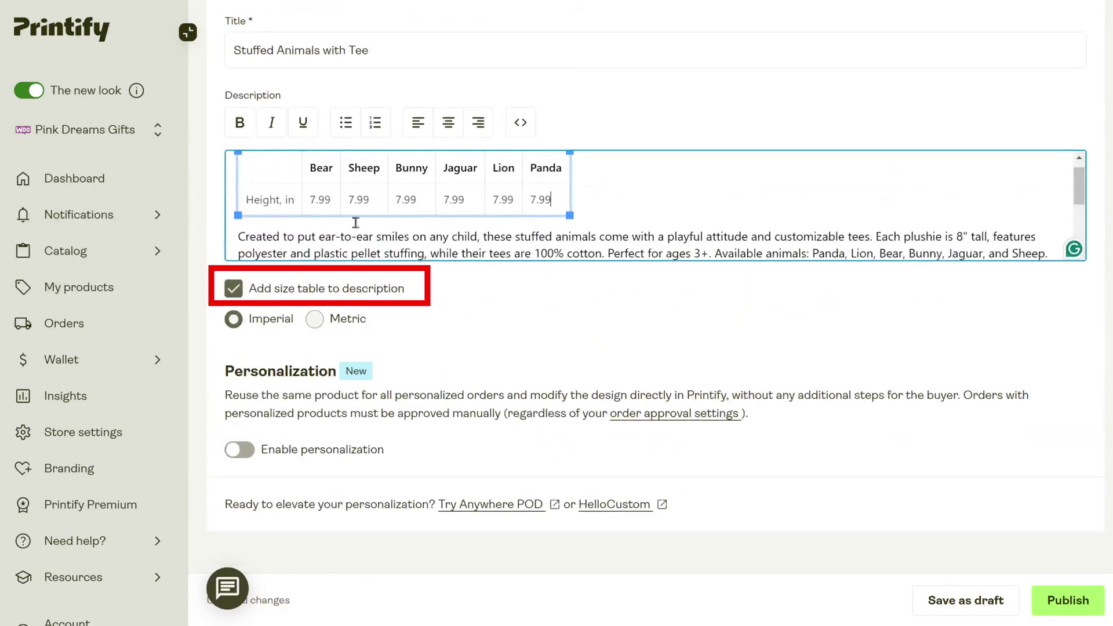
pyautogui.click(233, 289)
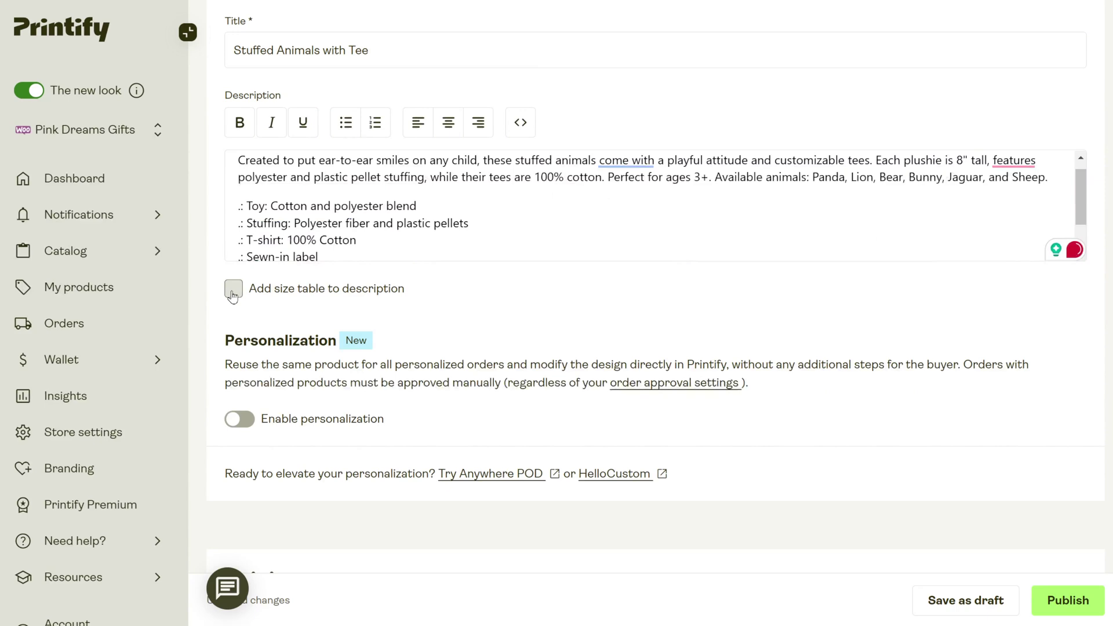
pyautogui.click(233, 289)
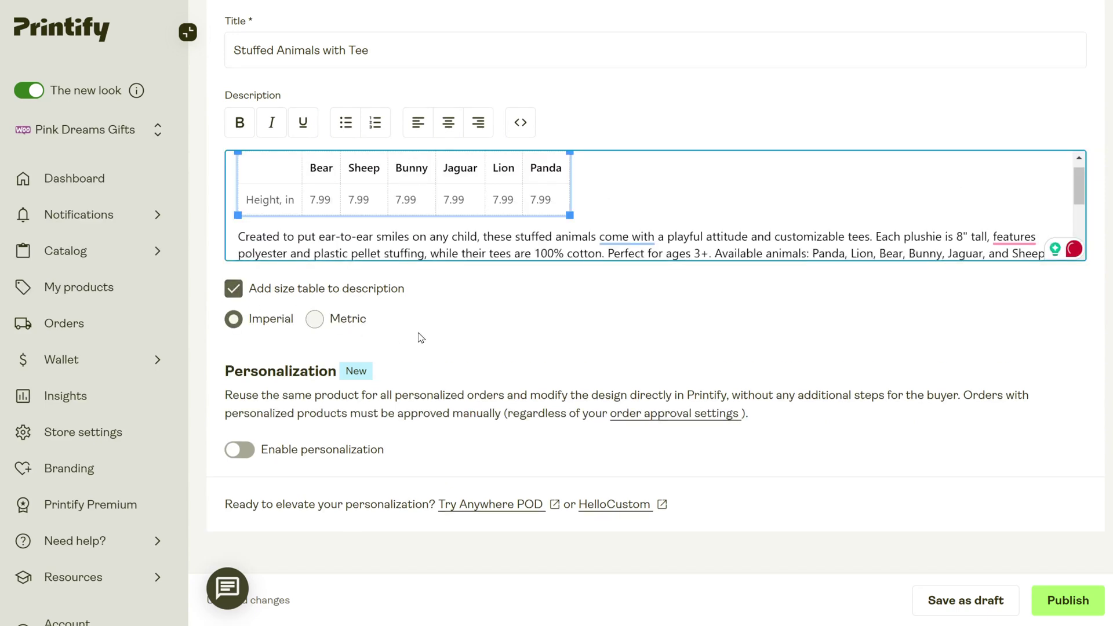
# - Turn personalization on and then back off
pyautogui.scroll(-3, 421, 338)
pyautogui.click(239, 299)
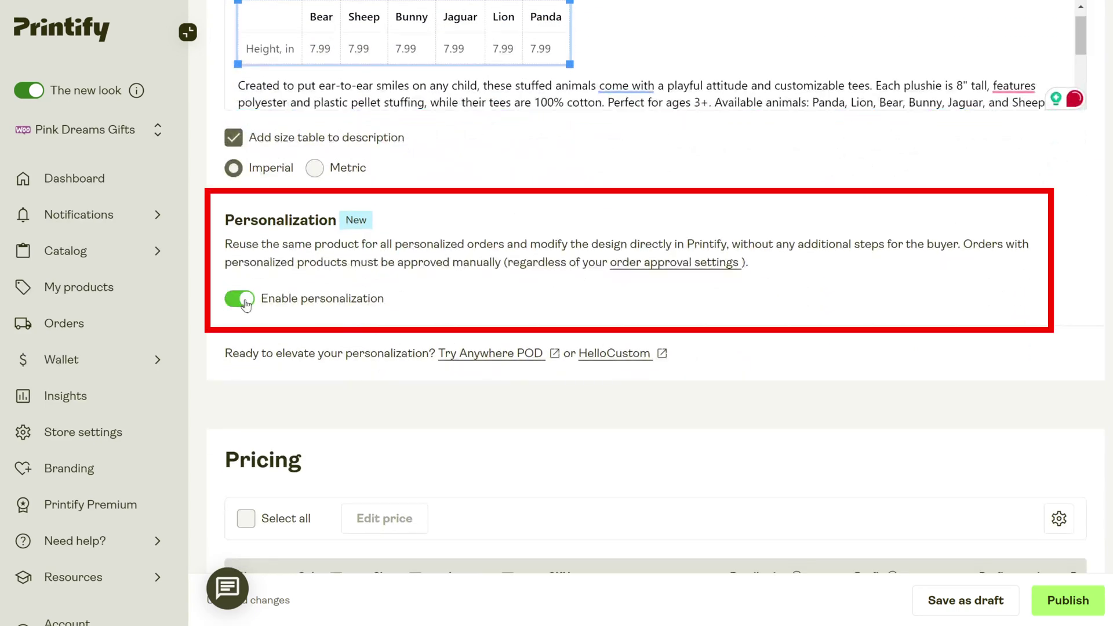
pyautogui.click(246, 303)
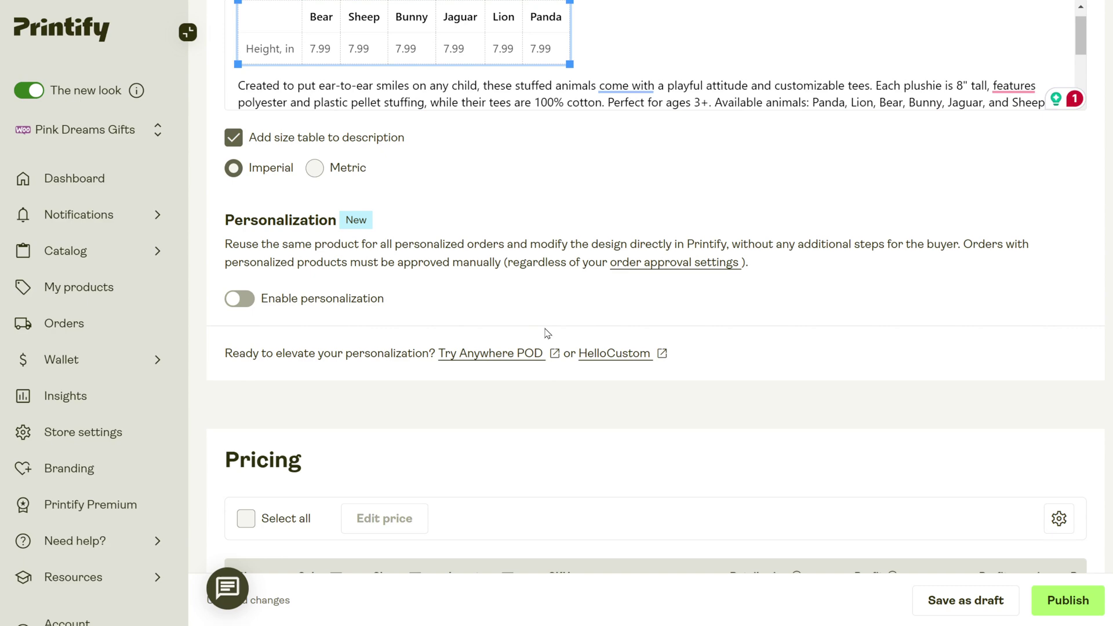
pyautogui.scroll(-6, 698, 416)
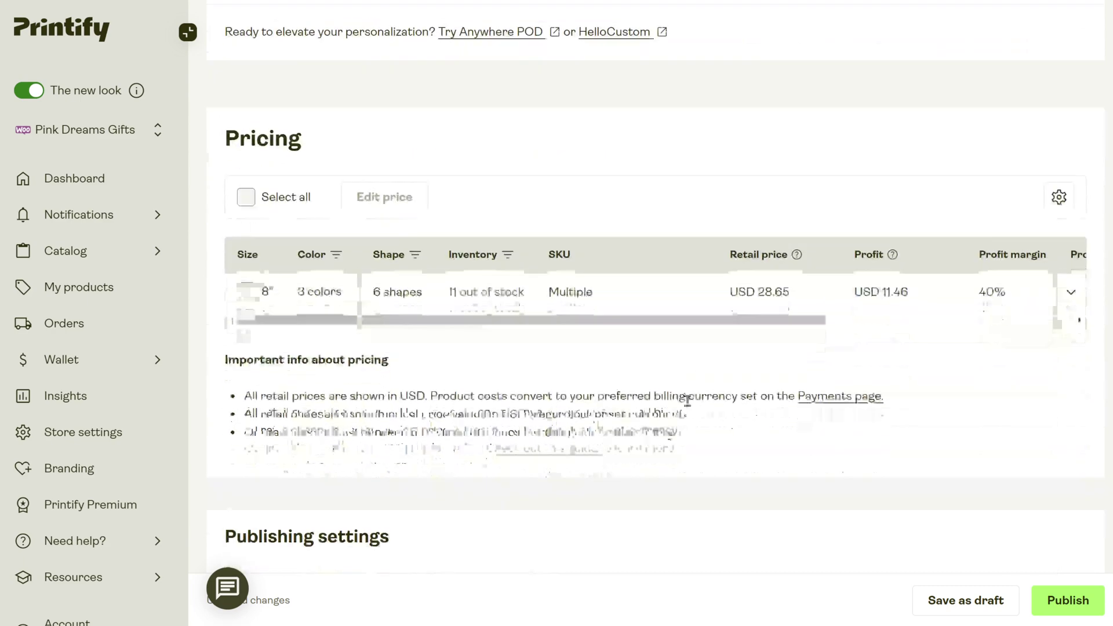
# - Open the bulk price editor for all 18 variants, then close it without changes
pyautogui.scroll(3, 489, 333)
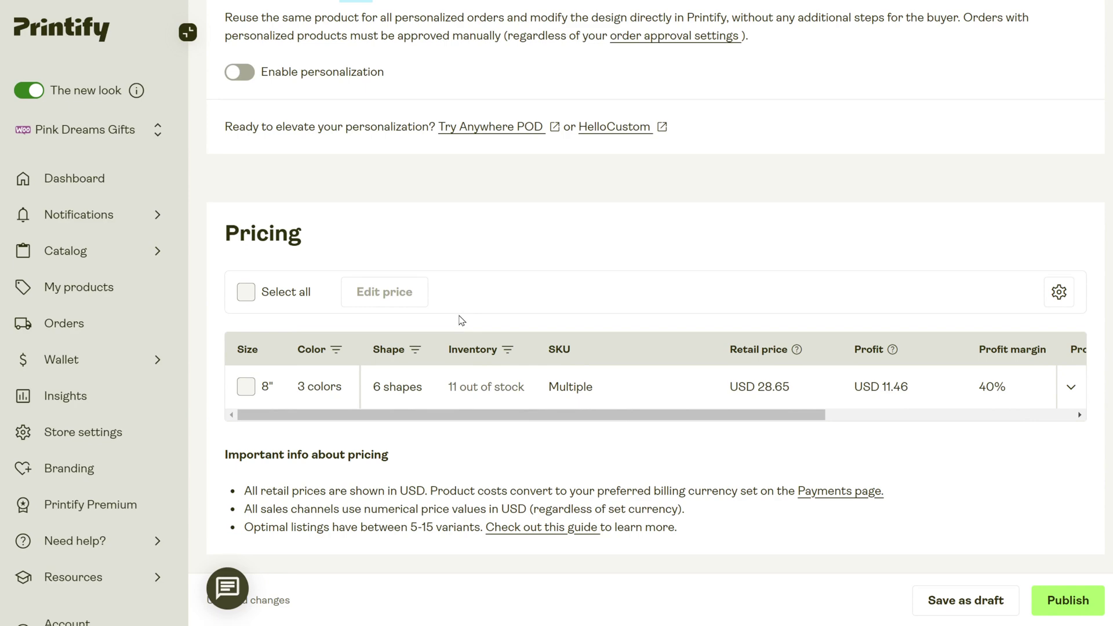
pyautogui.scroll(-3, 462, 321)
pyautogui.click(251, 74)
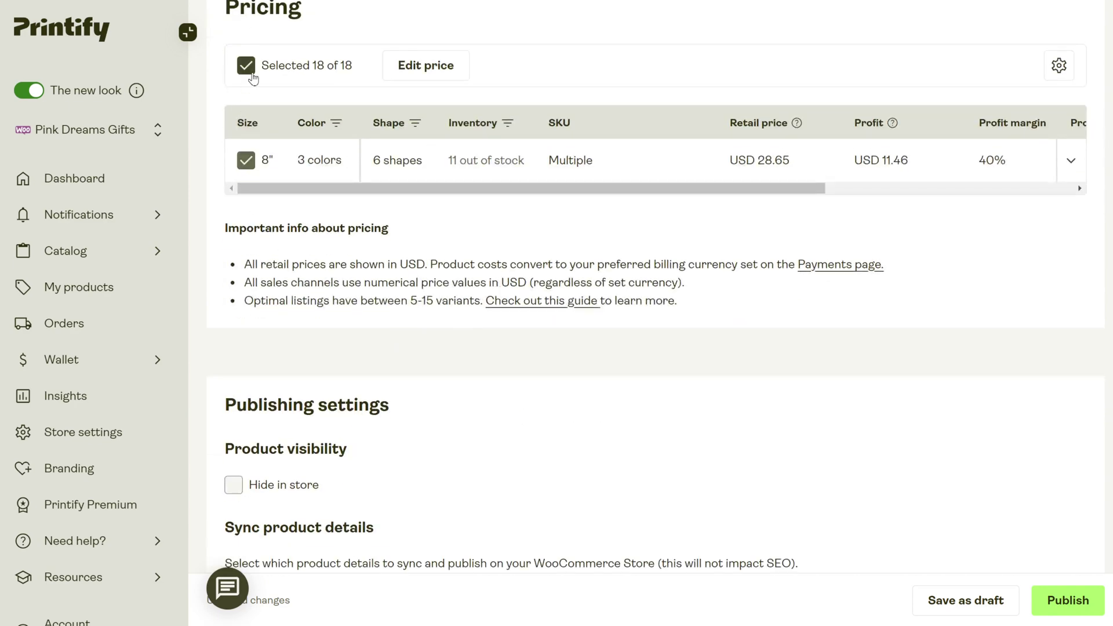
pyautogui.click(402, 68)
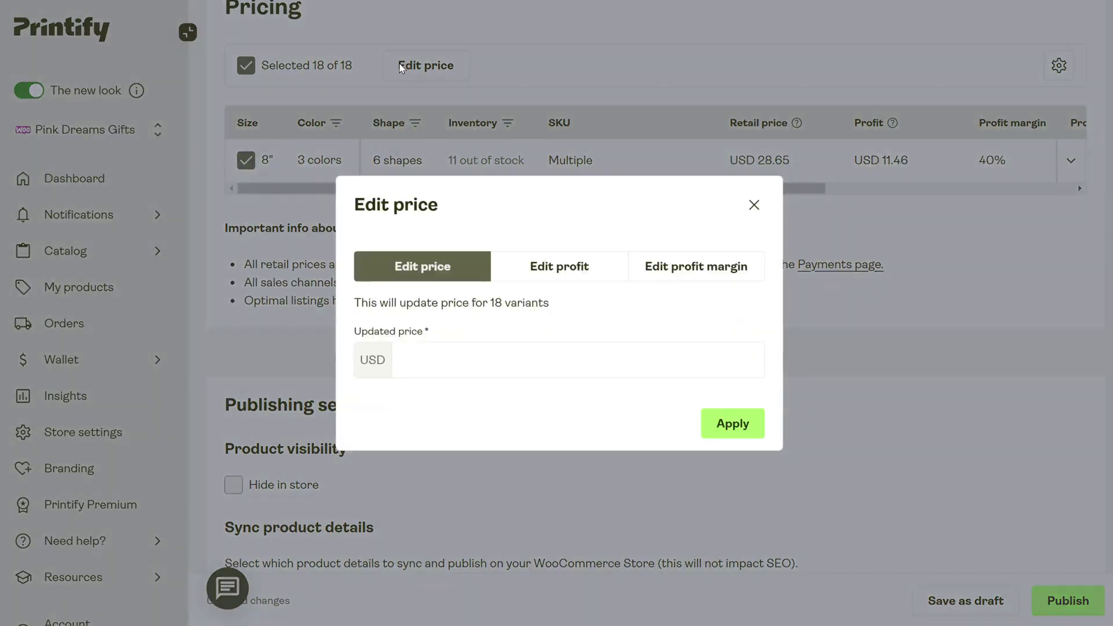
pyautogui.click(504, 278)
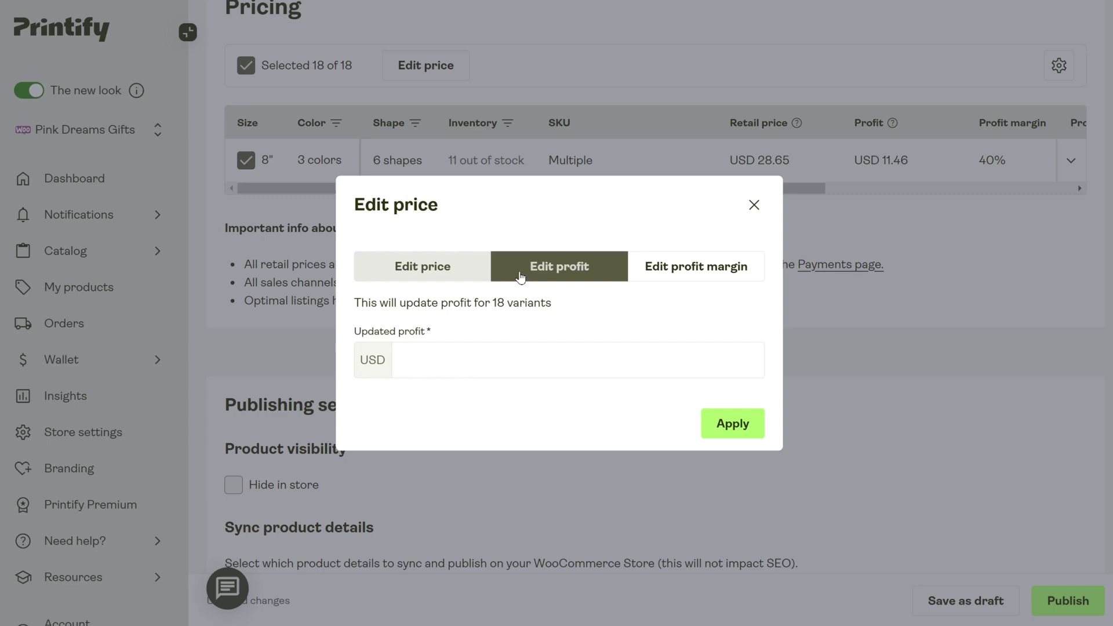
pyautogui.click(683, 280)
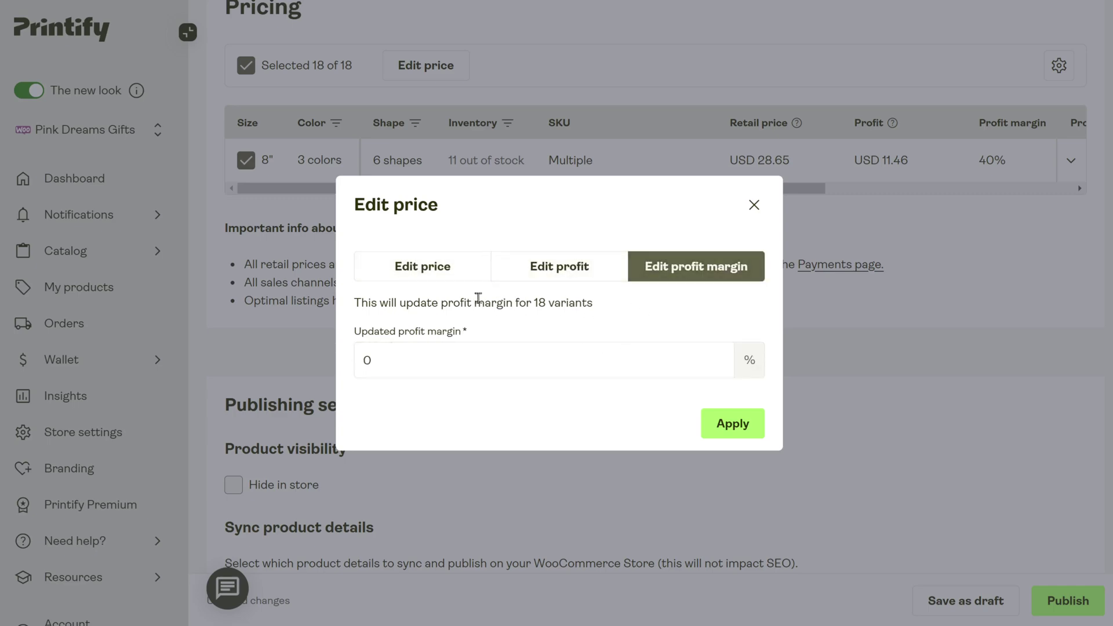
pyautogui.click(413, 280)
pyautogui.click(753, 205)
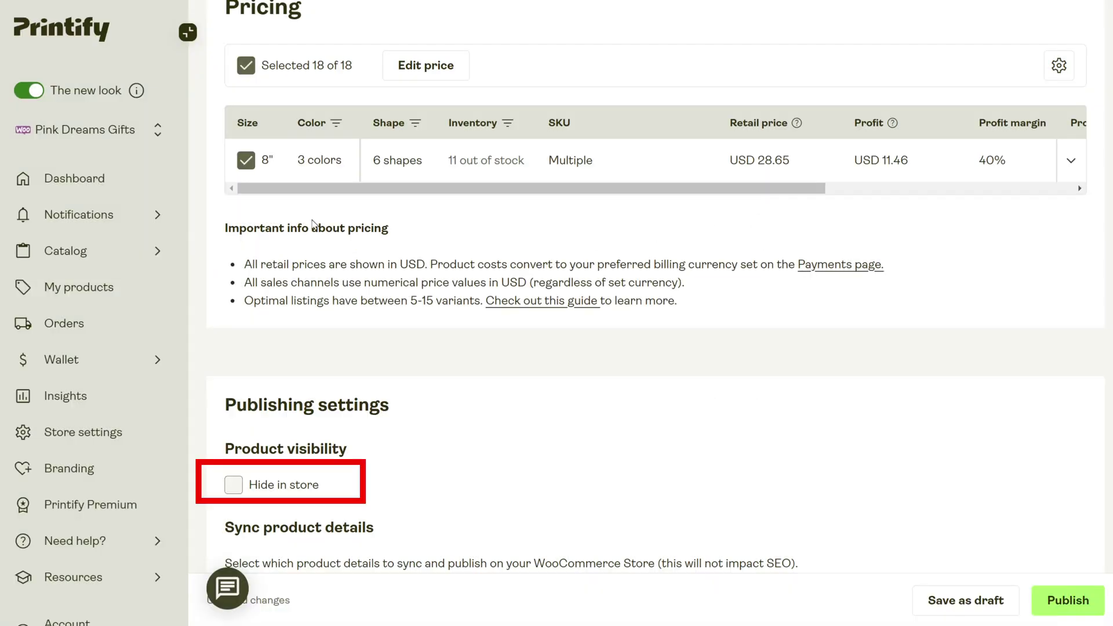
# - Publish the product to the WooCommerce store
pyautogui.scroll(-1, 389, 168)
pyautogui.scroll(-3, 389, 168)
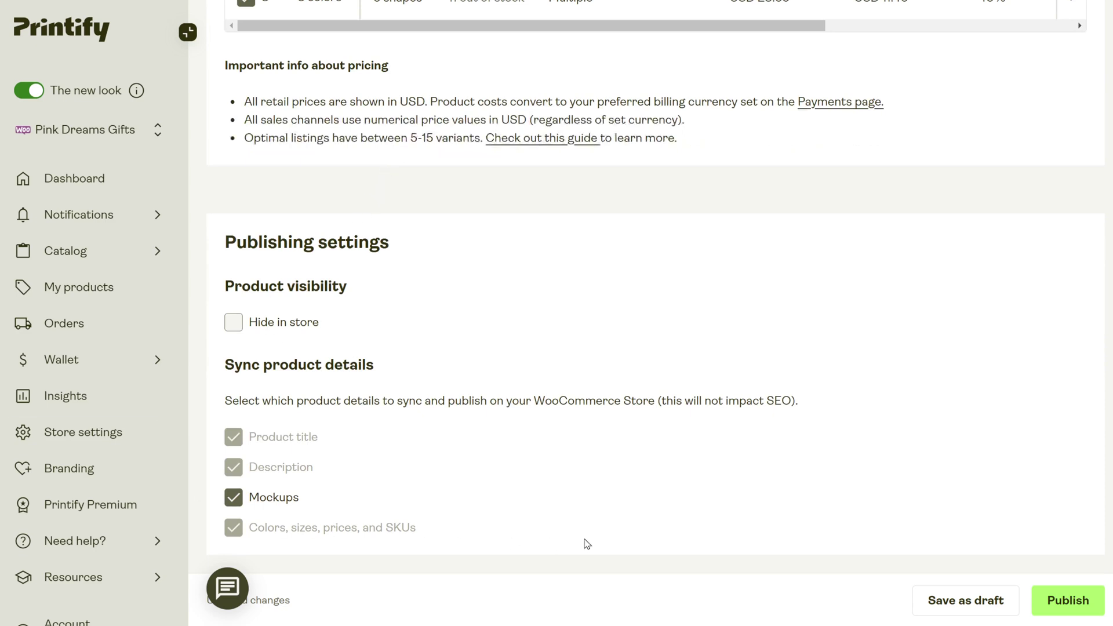
pyautogui.click(1069, 600)
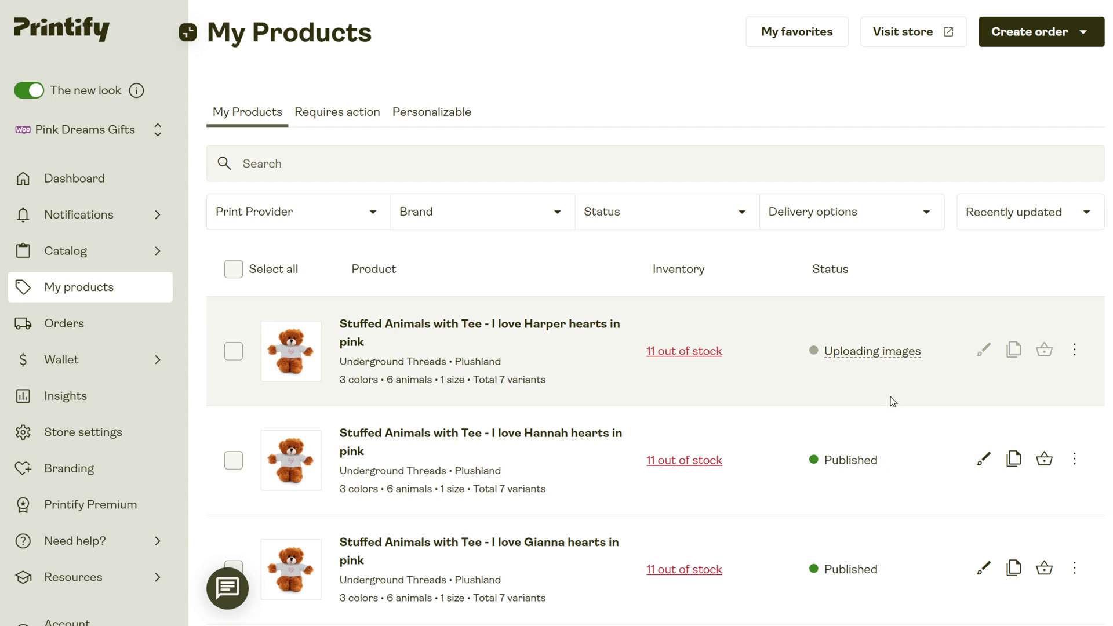
pyautogui.scroll(-1, 900, 410)
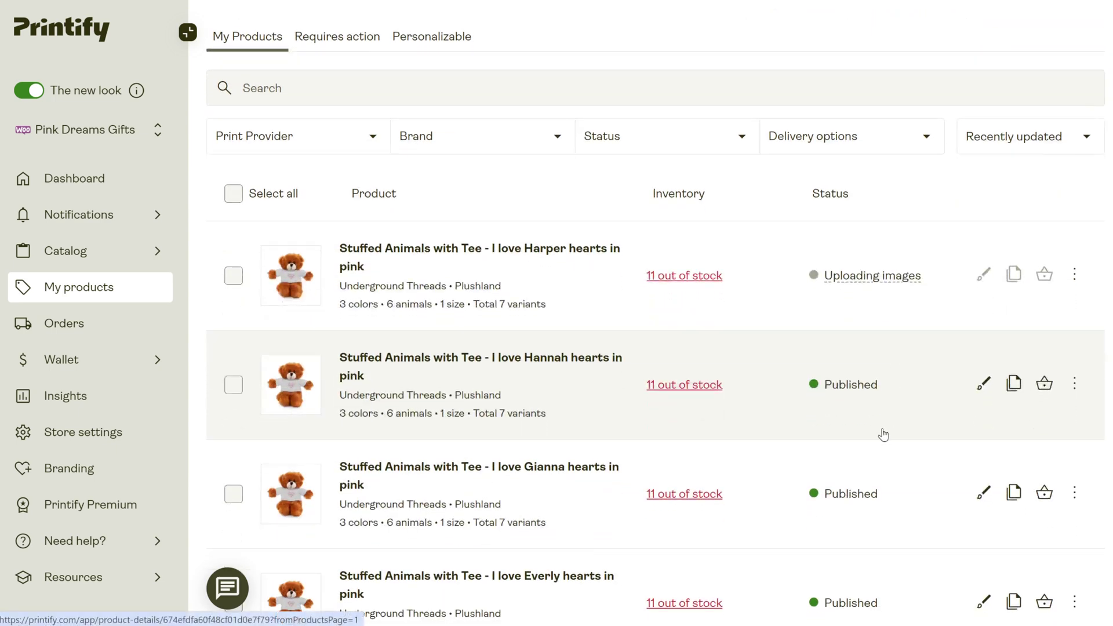
# - Open the Hannah product in the store and preview its bunny and jaguar versions
pyautogui.click(1075, 386)
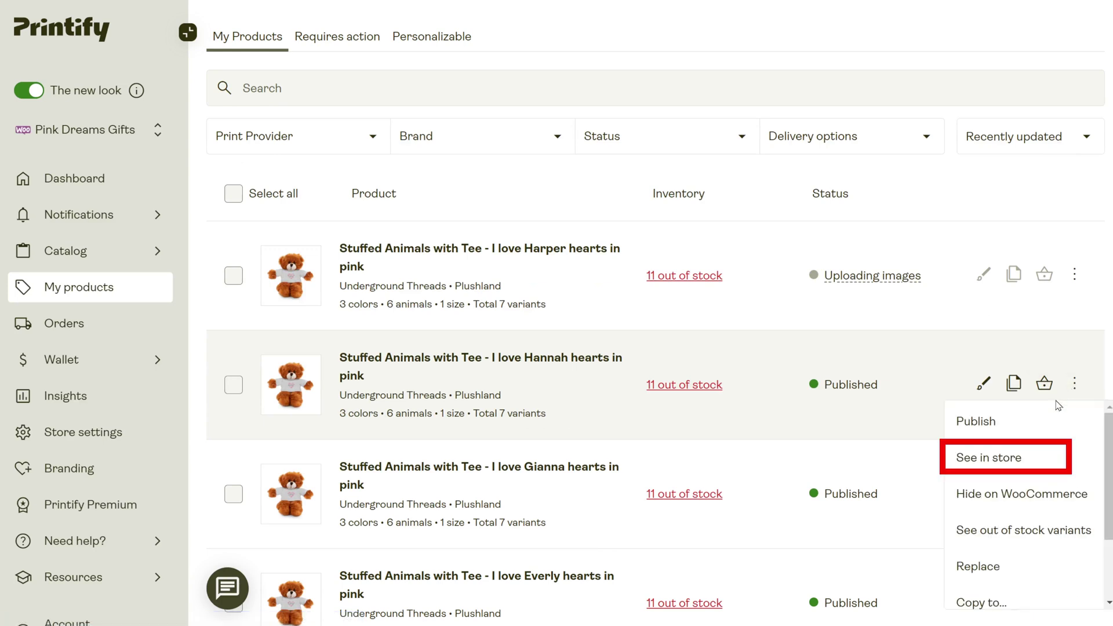
pyautogui.click(998, 456)
pyautogui.click(851, 402)
pyautogui.click(811, 471)
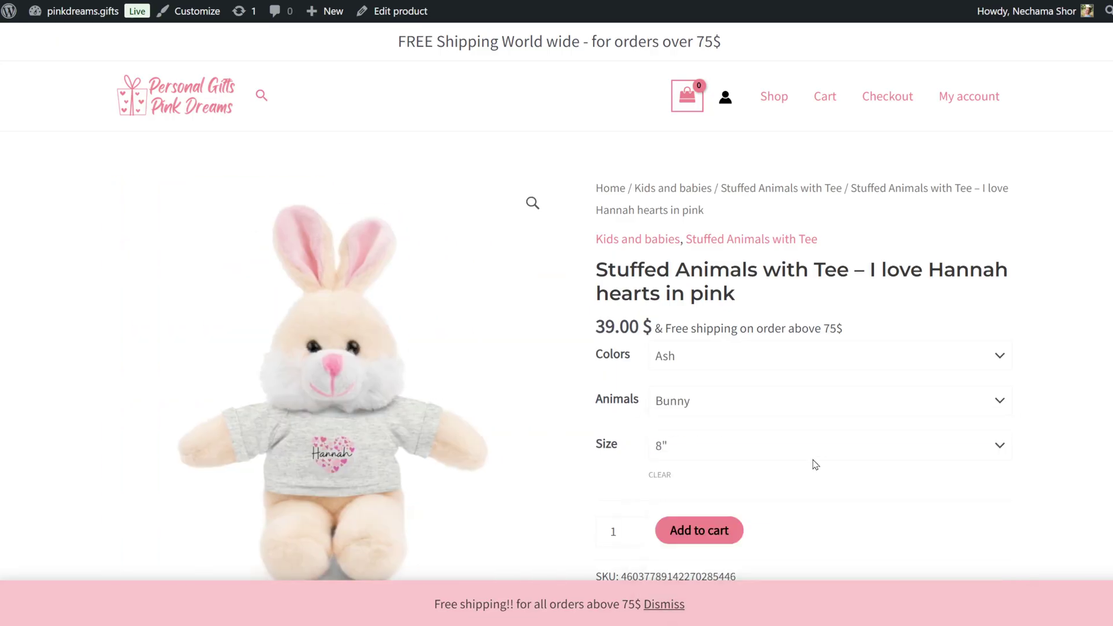
pyautogui.click(763, 405)
pyautogui.click(765, 495)
# - Preview the sheep and panda versions, then switch the tee colour to White
pyautogui.click(744, 394)
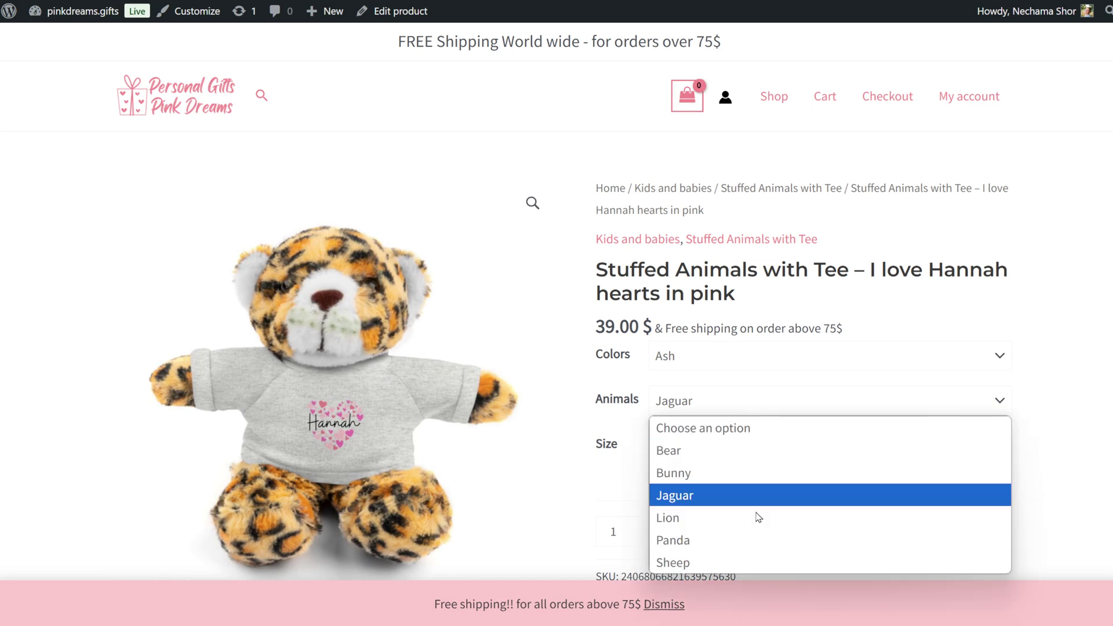
pyautogui.click(747, 560)
pyautogui.click(783, 401)
pyautogui.click(777, 540)
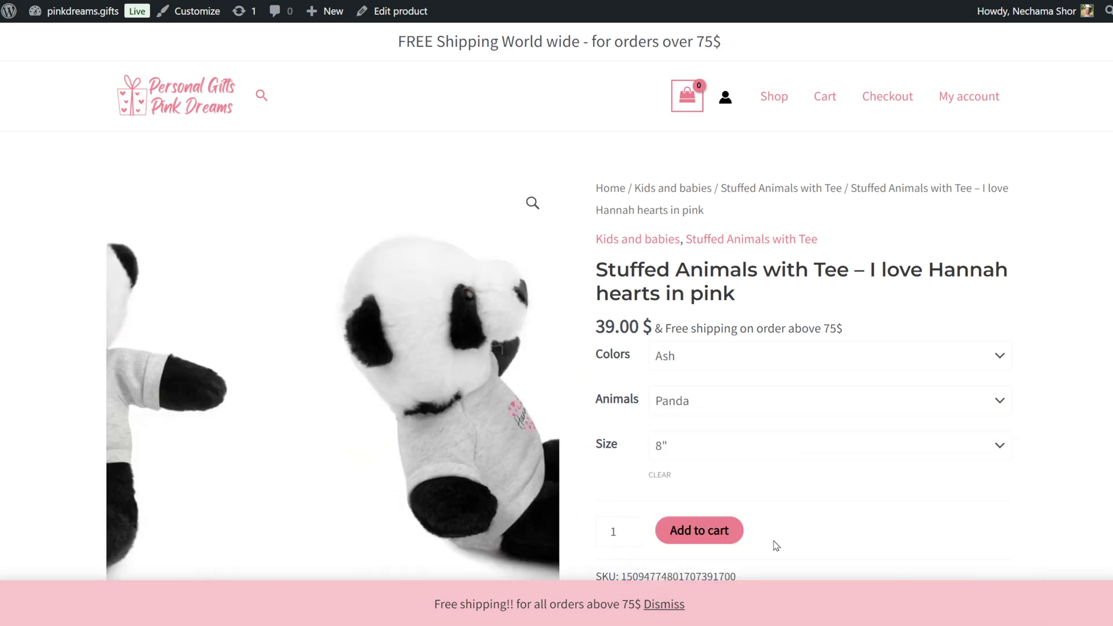
pyautogui.click(739, 357)
pyautogui.click(750, 400)
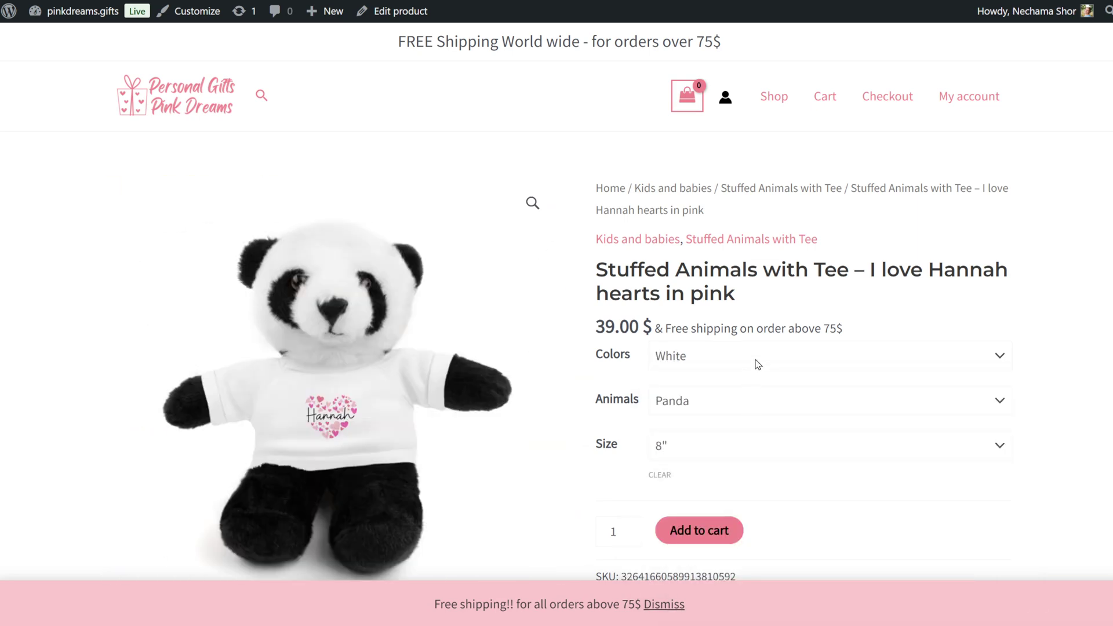
# - Switch the tee to Light Blue and preview the bunny in it
pyautogui.click(758, 364)
pyautogui.click(703, 452)
pyautogui.click(771, 402)
pyautogui.click(775, 470)
pyautogui.scroll(-10, 775, 472)
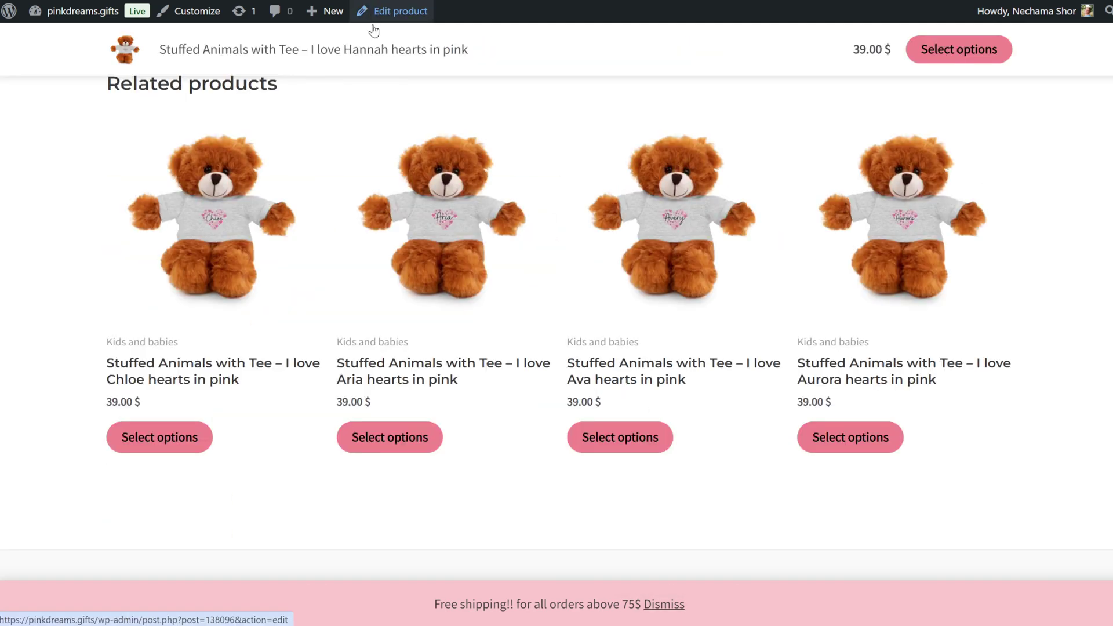
# - Open the product's WordPress edit page and search Linked Products Upsells for 'han'
pyautogui.click(374, 25)
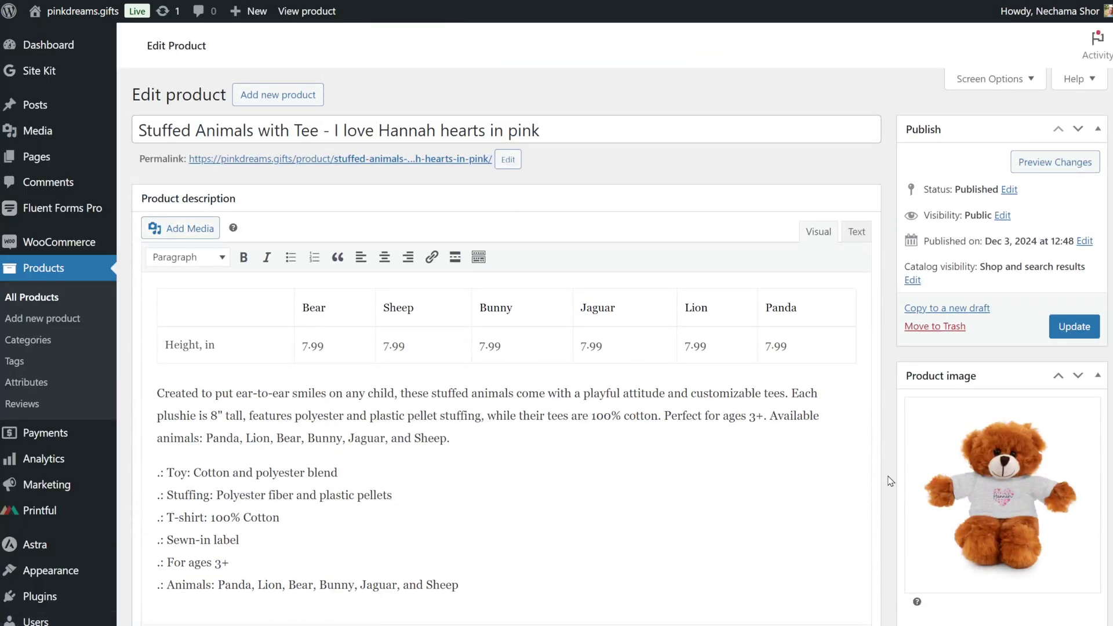
pyautogui.scroll(-12, 889, 480)
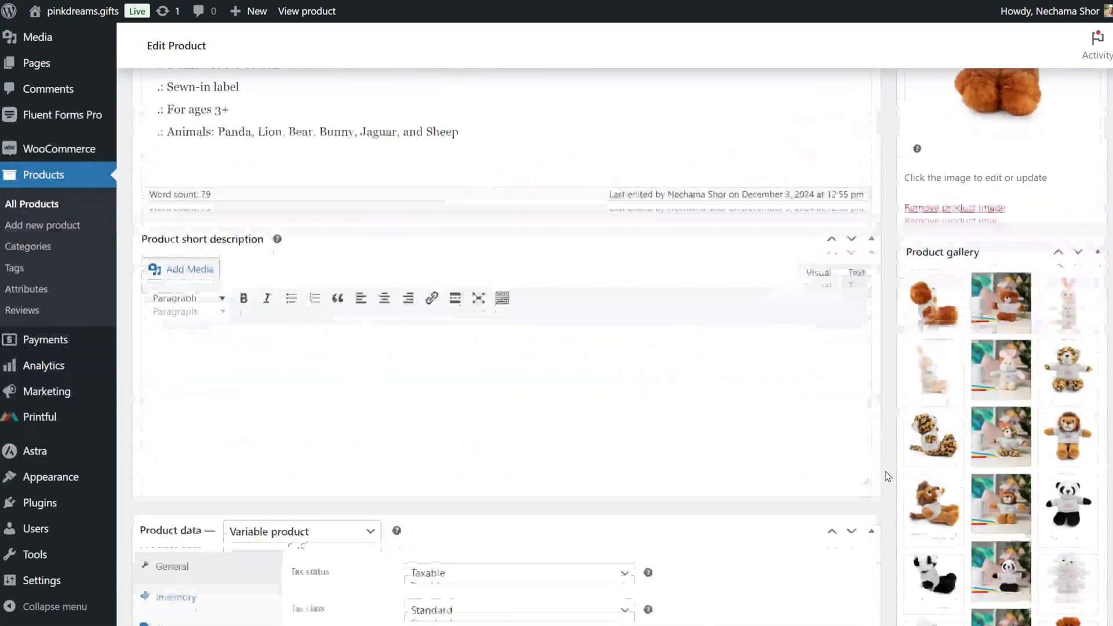
pyautogui.scroll(-15, 885, 472)
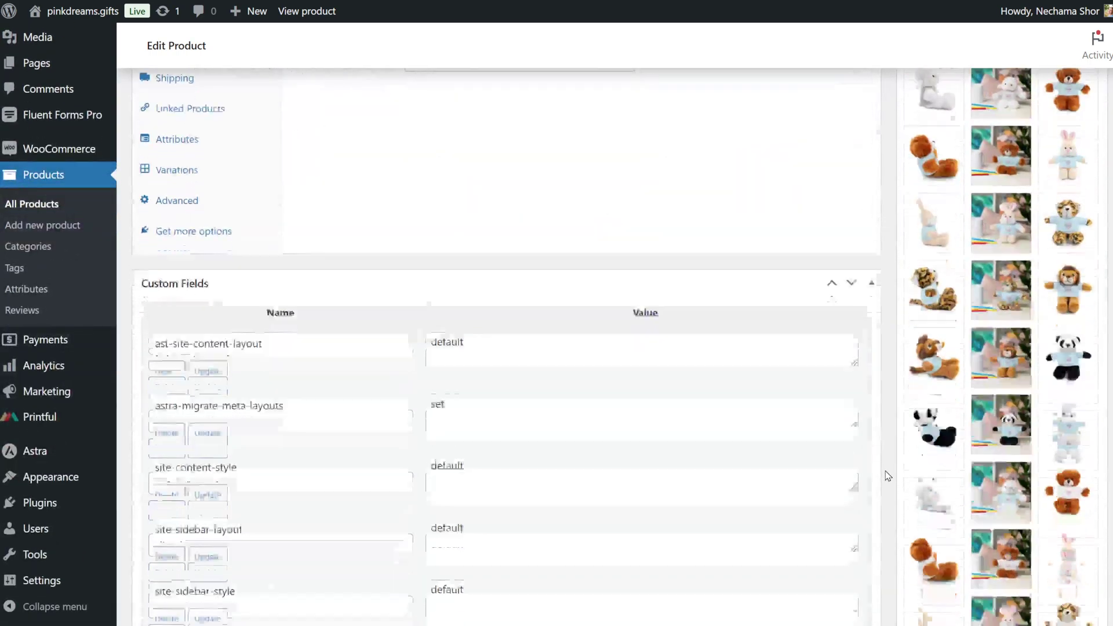
pyautogui.scroll(-4, 887, 474)
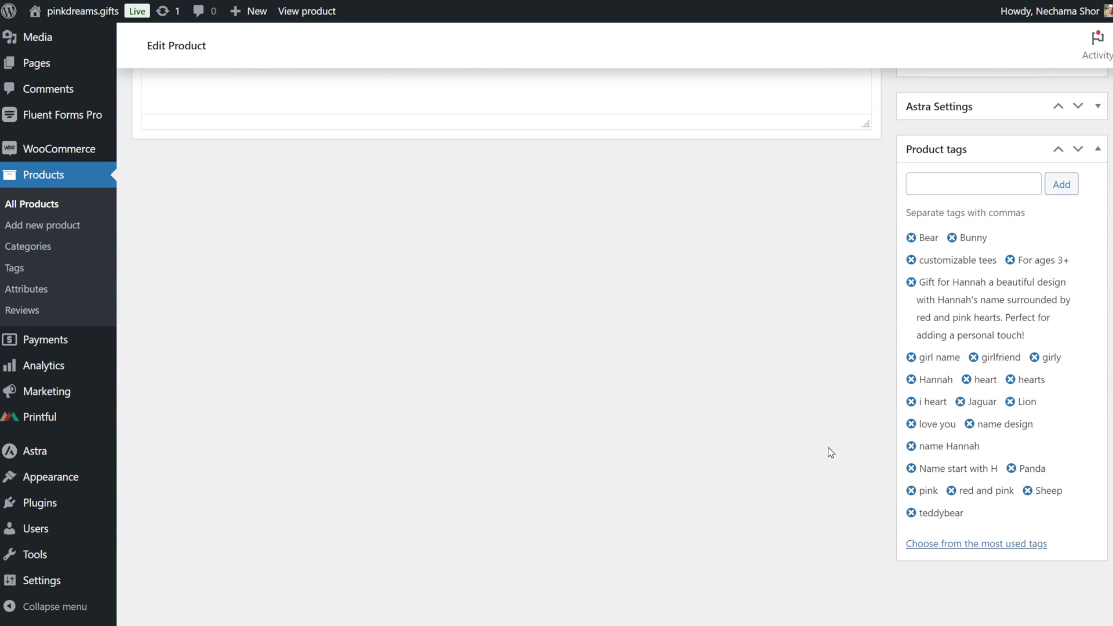
pyautogui.scroll(15, 429, 373)
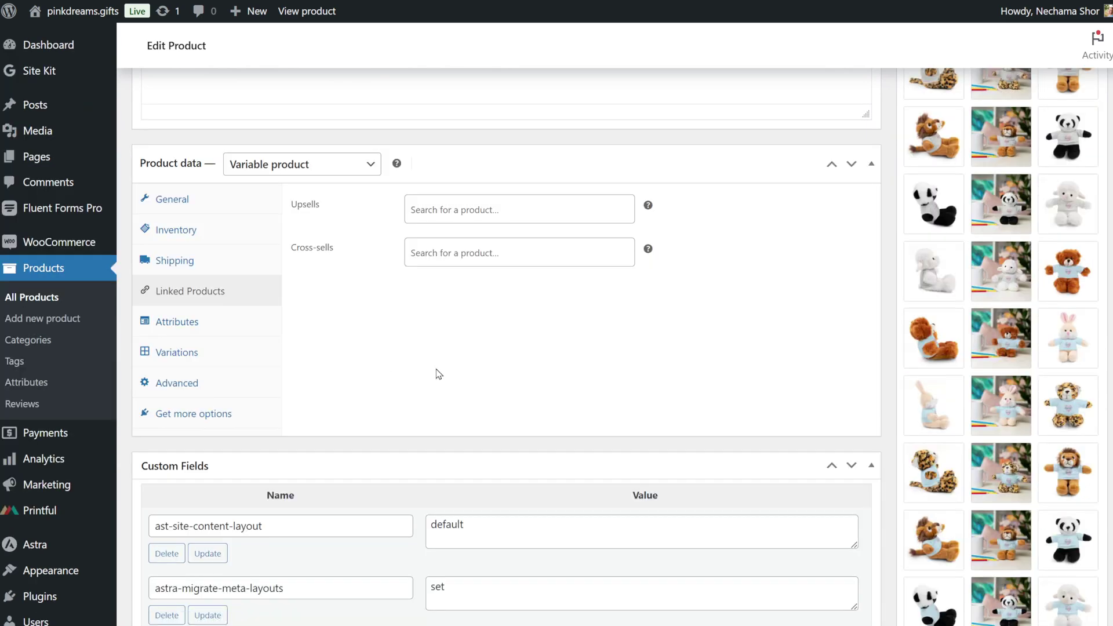
pyautogui.click(495, 200)
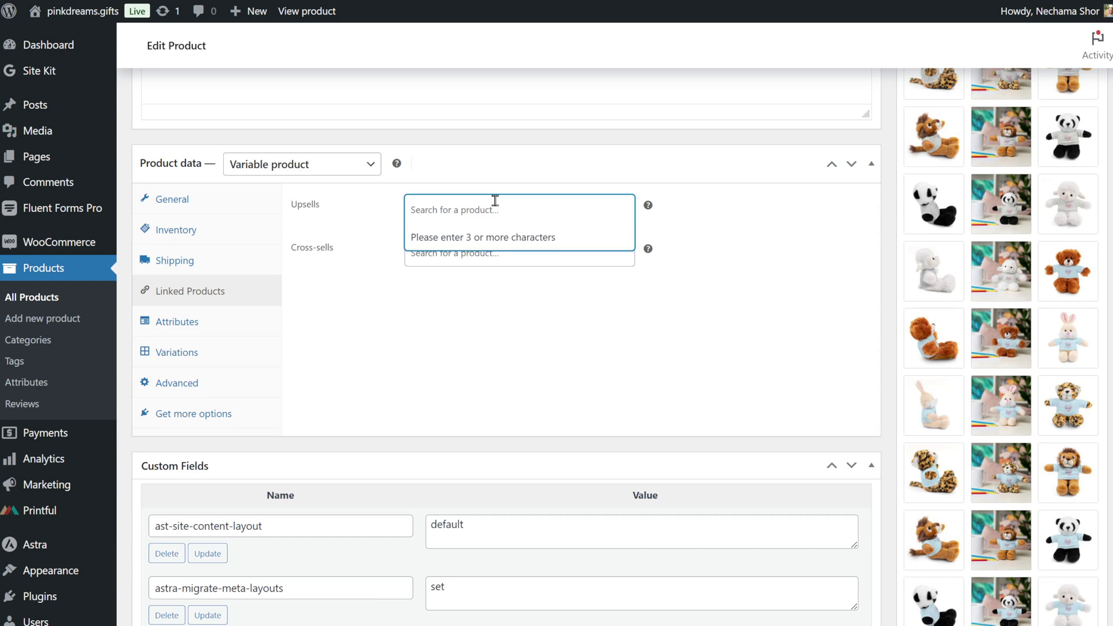
pyautogui.write('han')
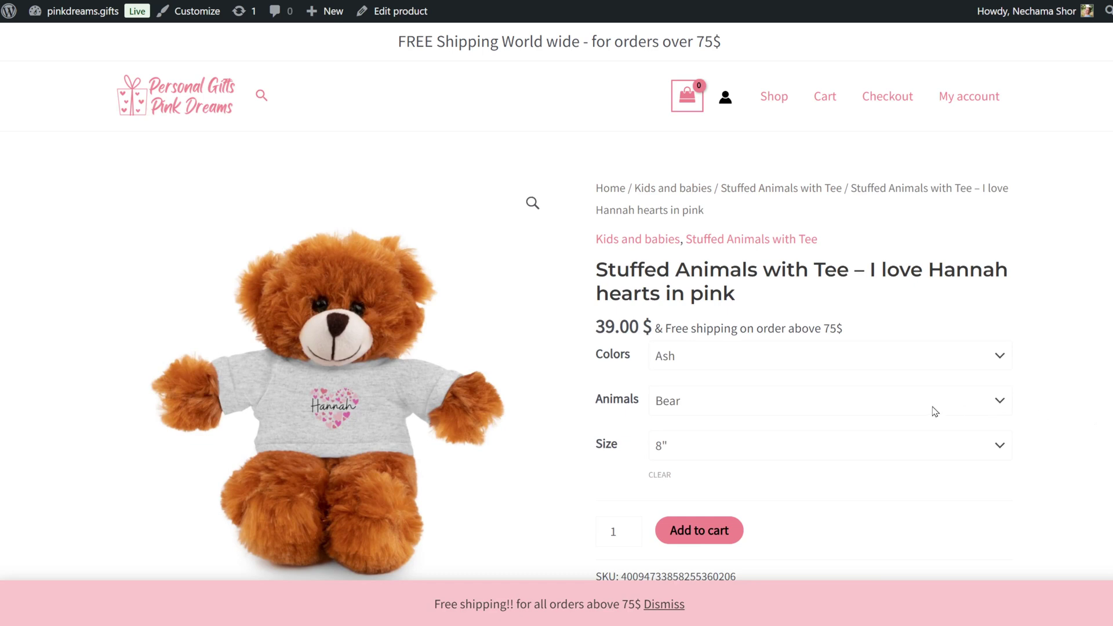
# - Preview the bunny, jaguar, then sheep animal options on the storefront product page
pyautogui.click(851, 400)
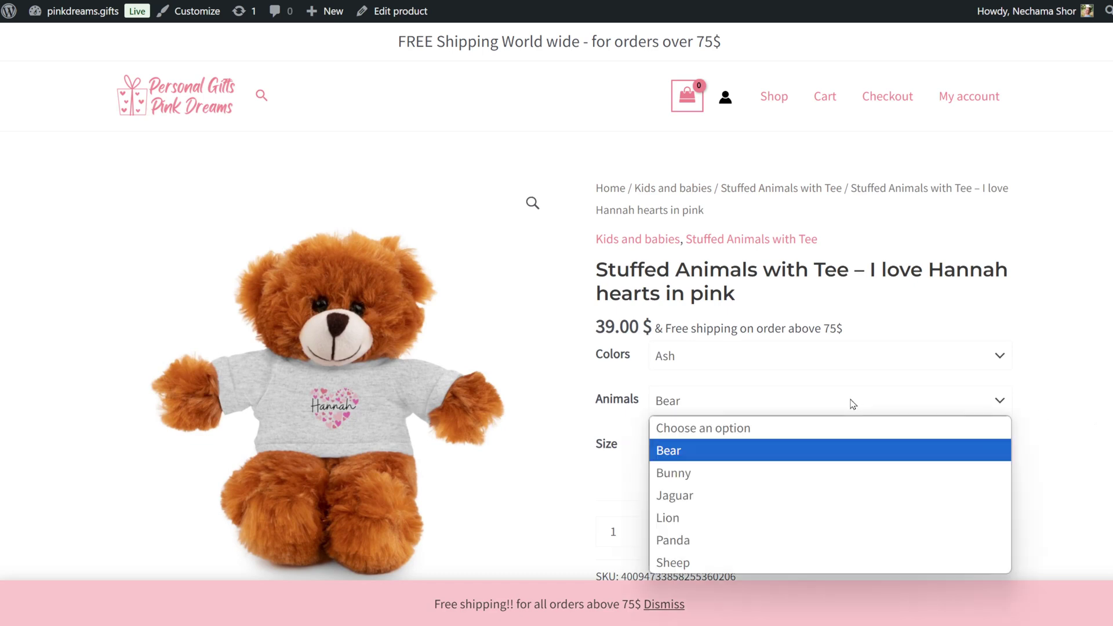
pyautogui.click(797, 474)
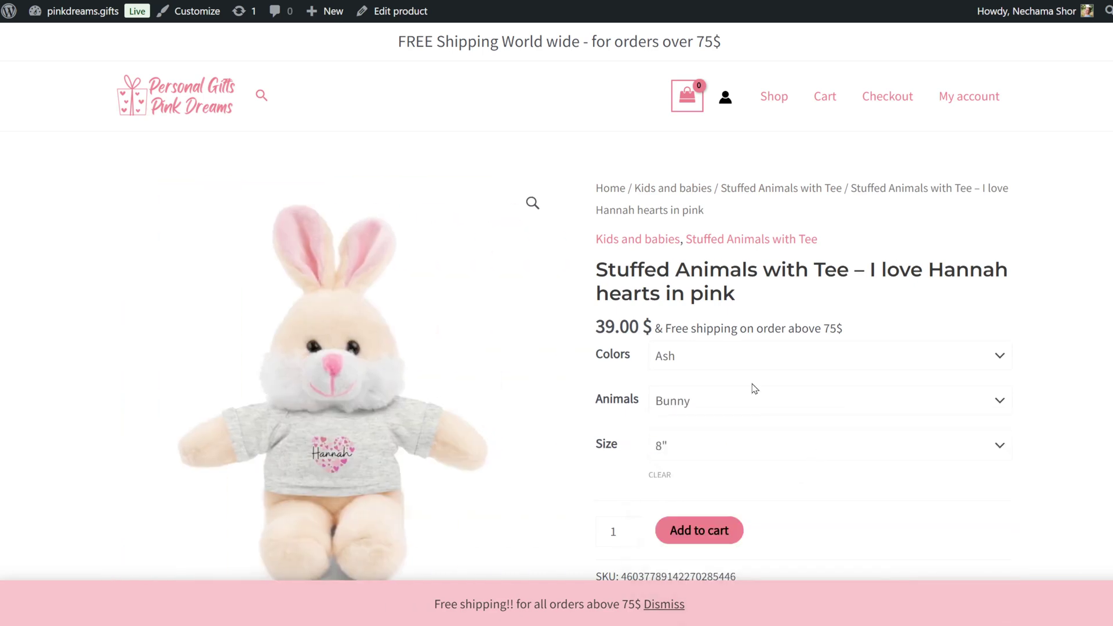
pyautogui.click(767, 496)
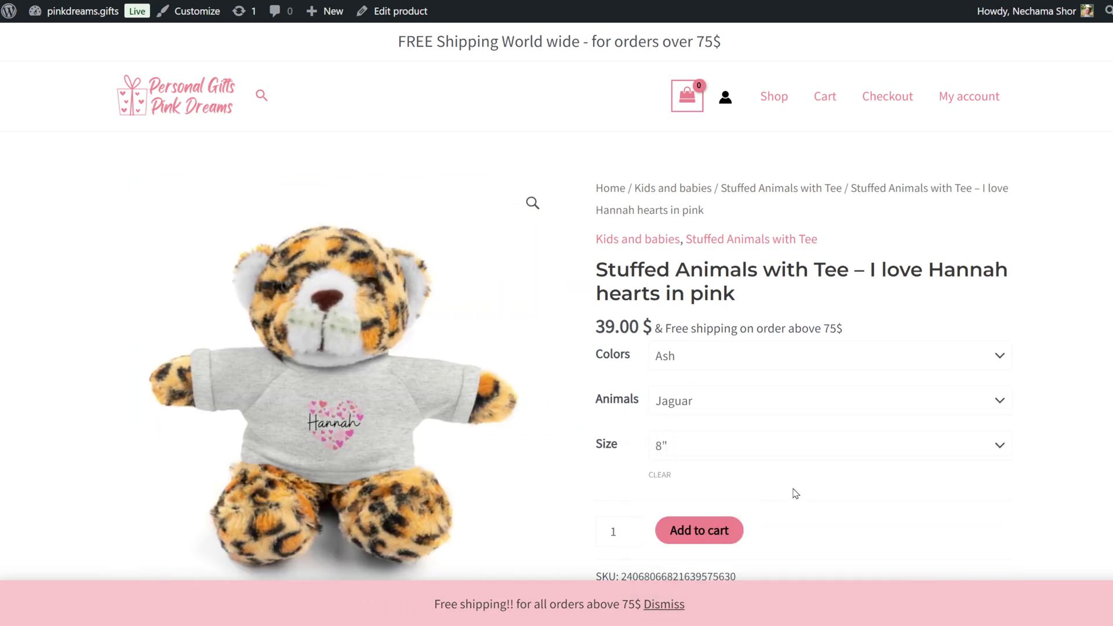
pyautogui.click(751, 405)
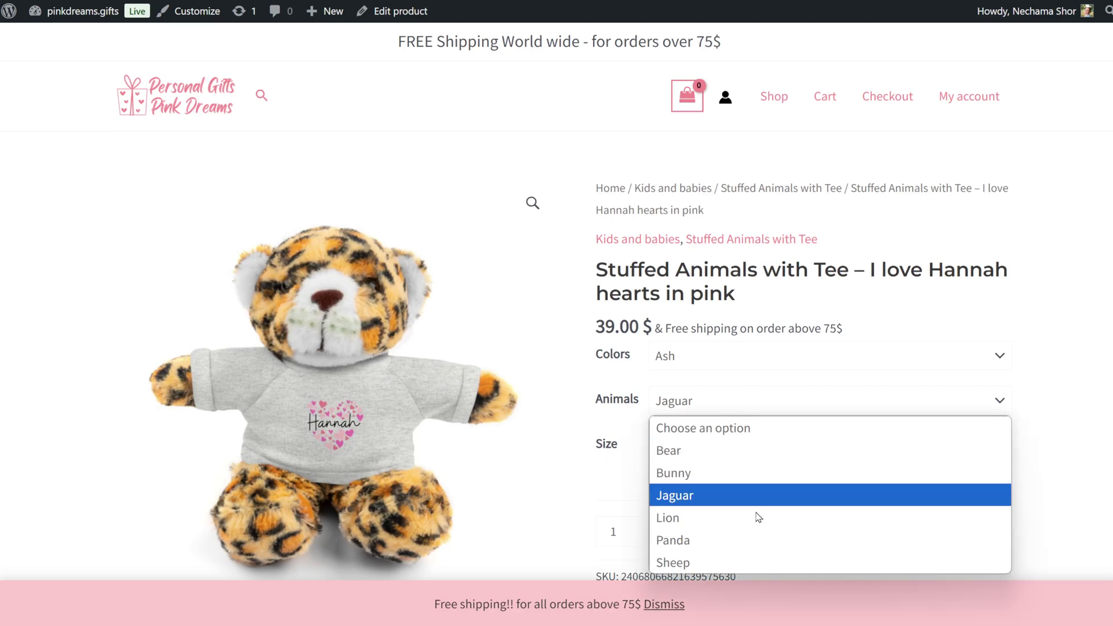
pyautogui.click(747, 559)
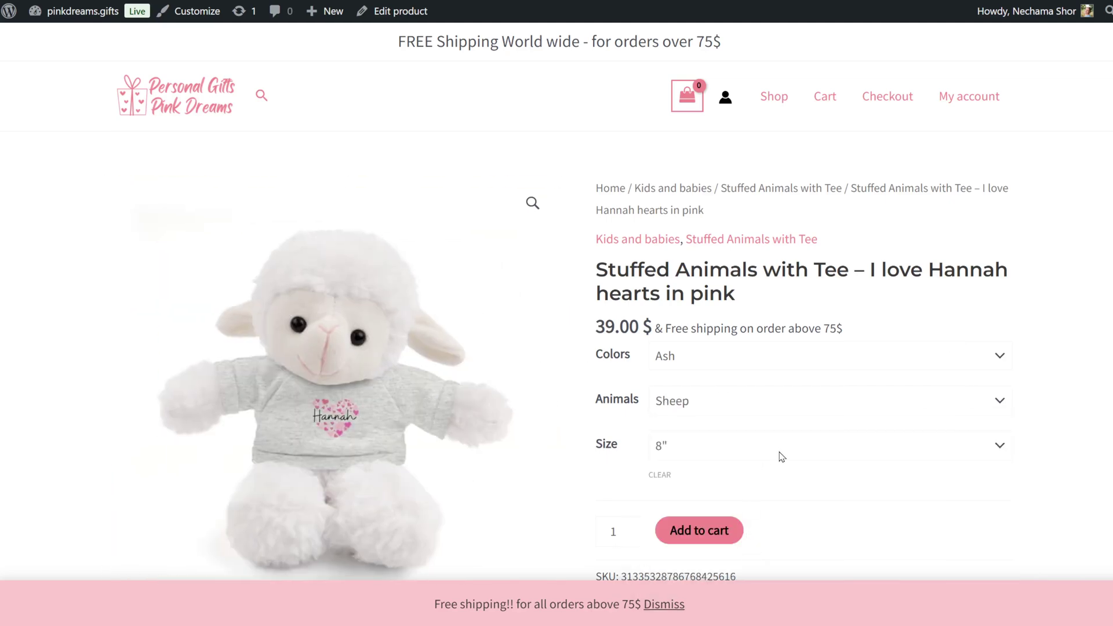